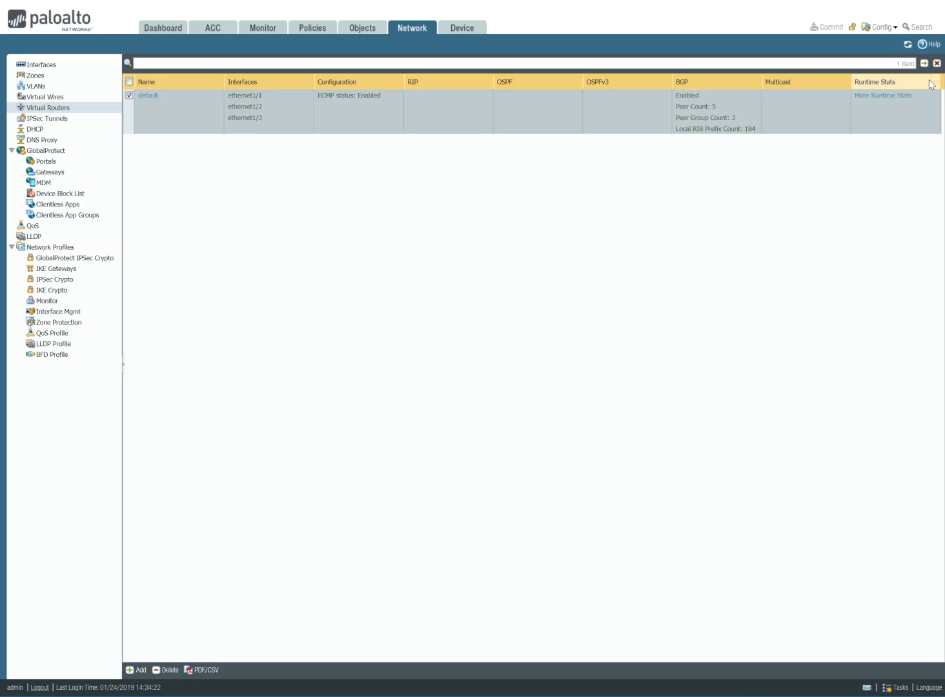
Reload the Virtual Routers list so the default router's BGP statistics are up to date.
left_click(908, 43)
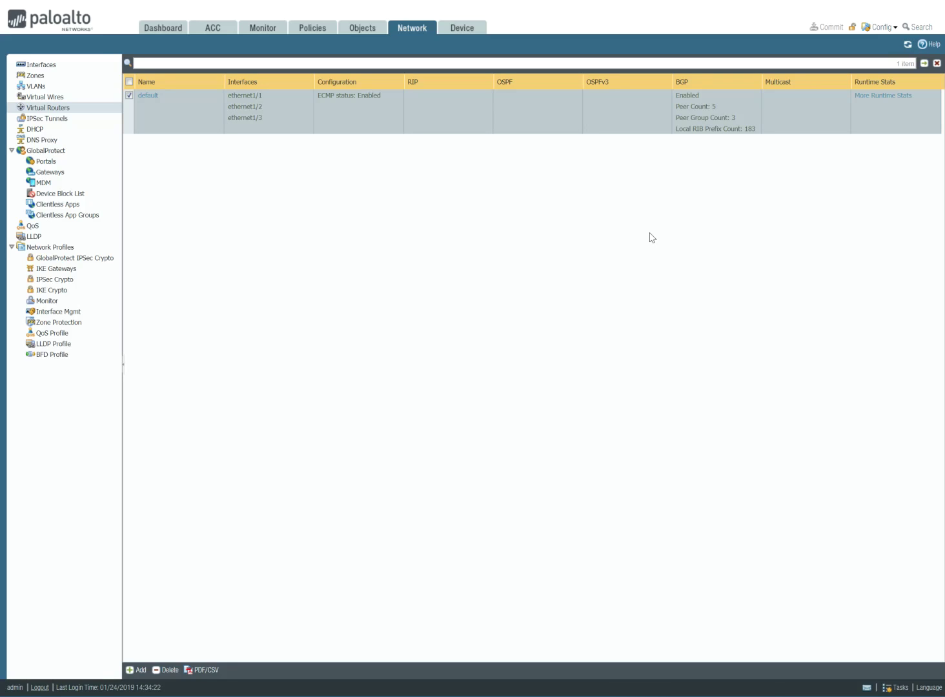
Show the default router's BGP Local RIB filtered to 172.30.69.32, widening the dialog for more columns.
left_click(883, 97)
left_click(383, 231)
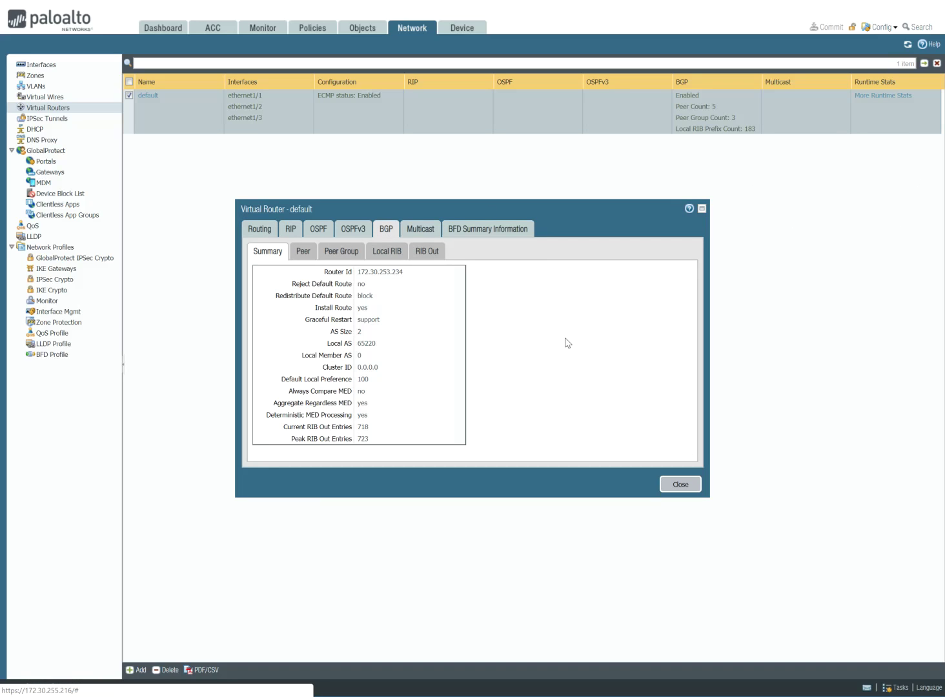
left_click(387, 251)
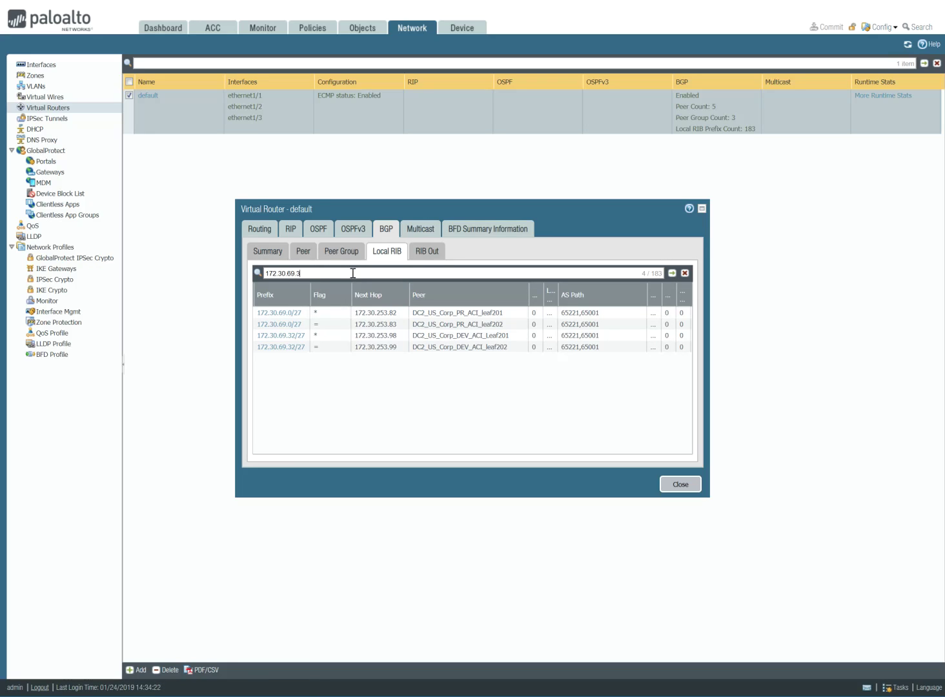
type(".32")
key("Return")
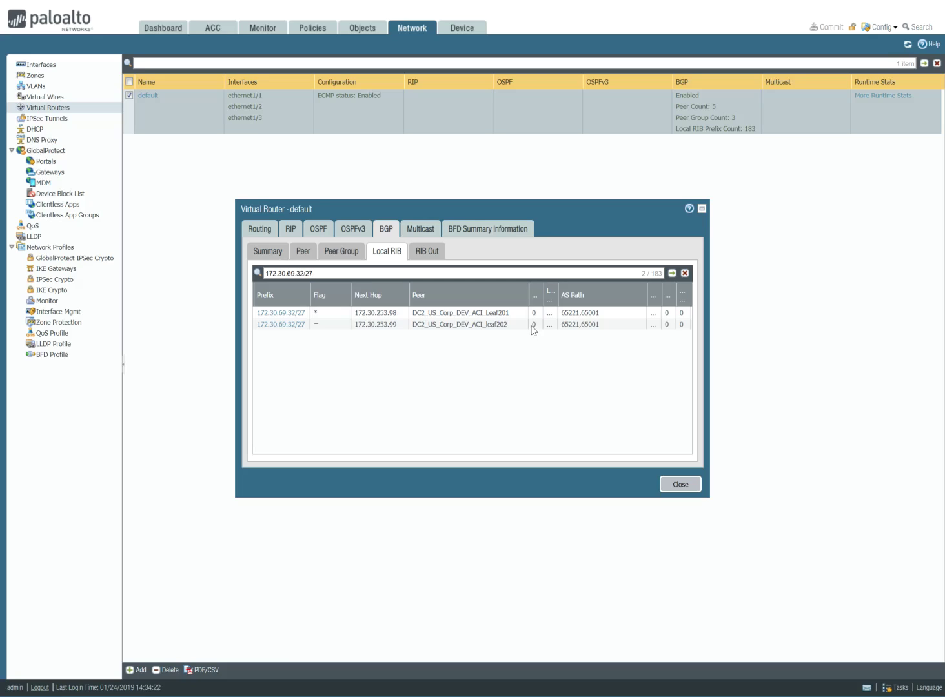
left_click_drag(709, 408, 863, 388)
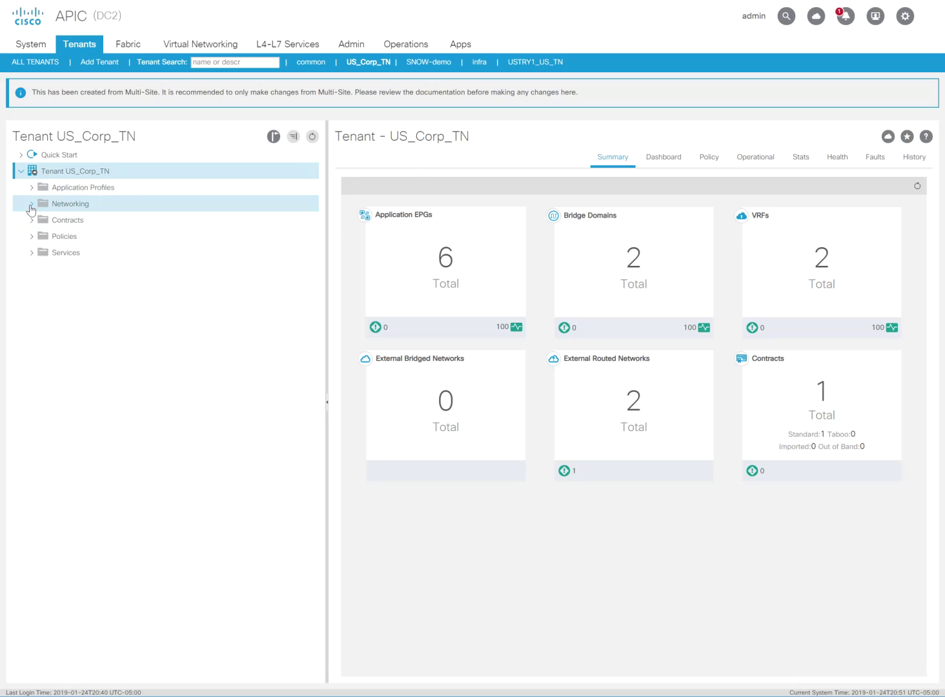
Expand Networking > Bridge Domains in US_Corp_TN and select DEV_Avengers_BD.
left_click(31, 205)
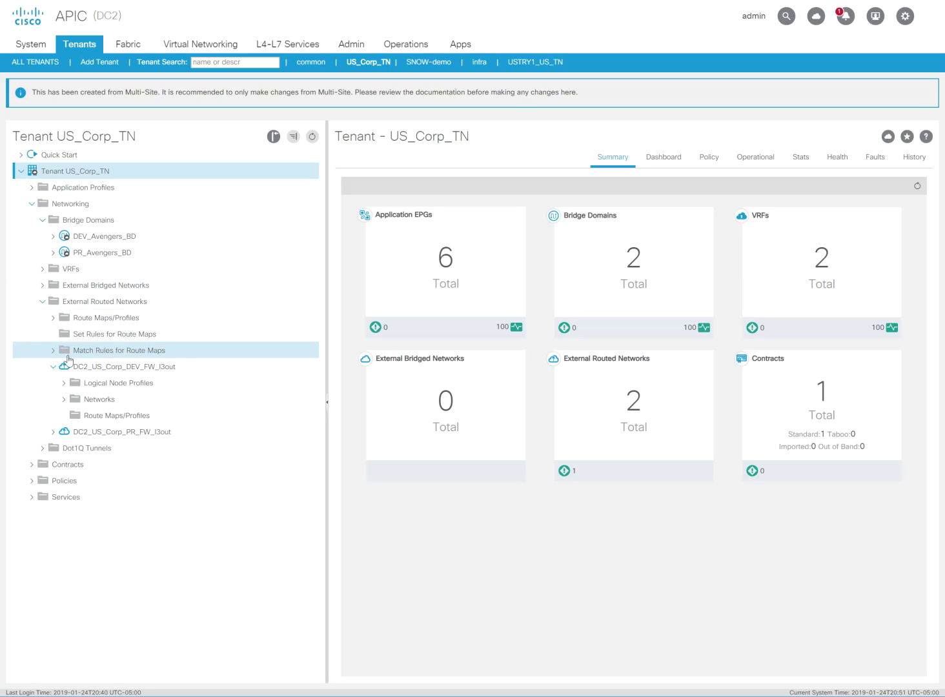
left_click(42, 303)
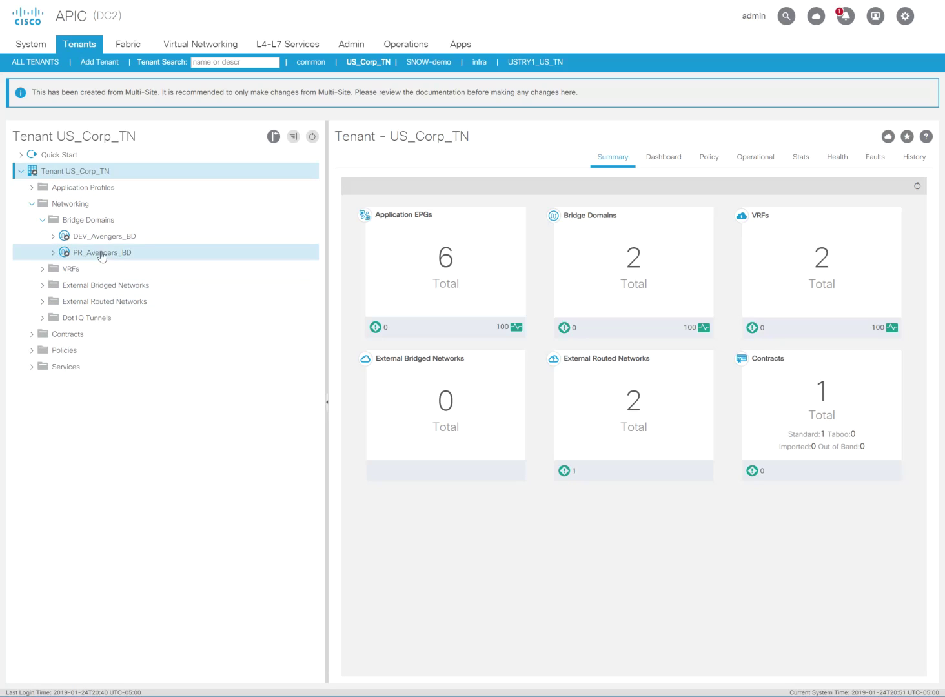
left_click(52, 237)
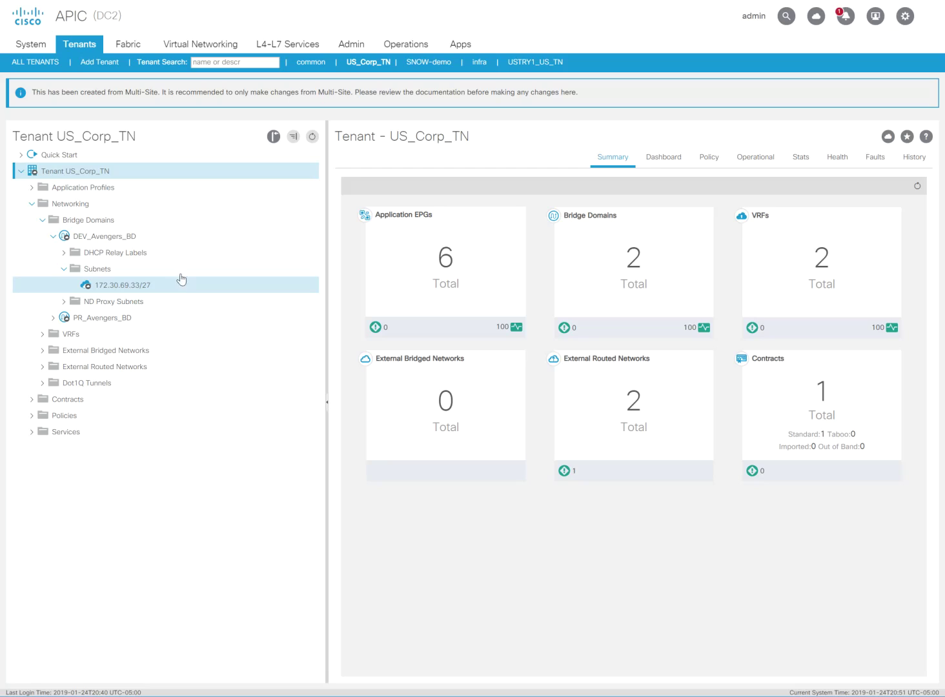
left_click(108, 238)
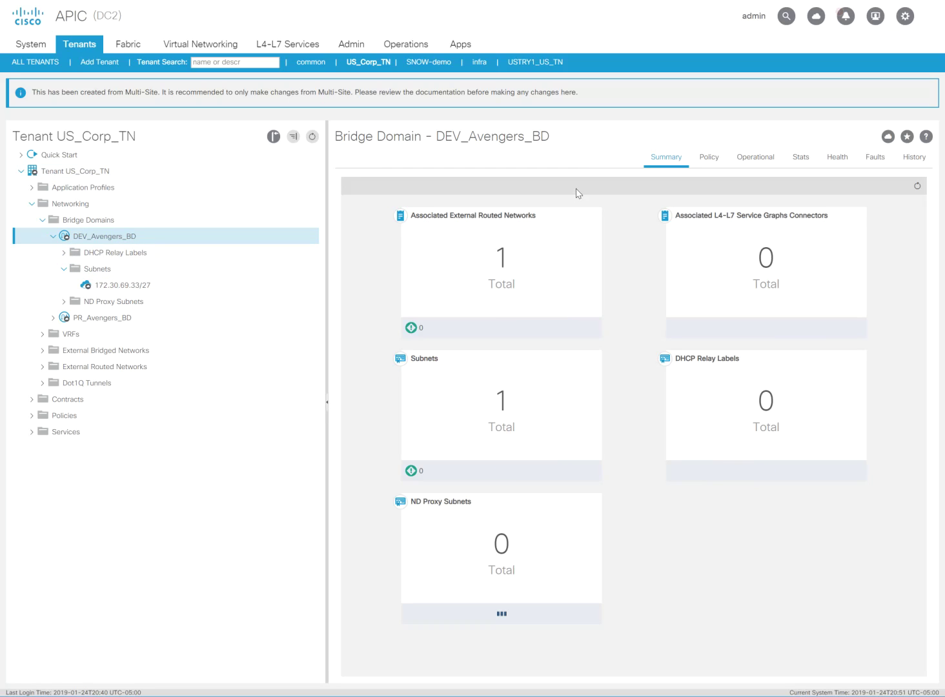
Check DEV_Avengers_BD's L3 Configurations and its associated L3 Out DC2_US_Corp_DEV_FW_l3out.
left_click(754, 158)
left_click(709, 156)
left_click(785, 187)
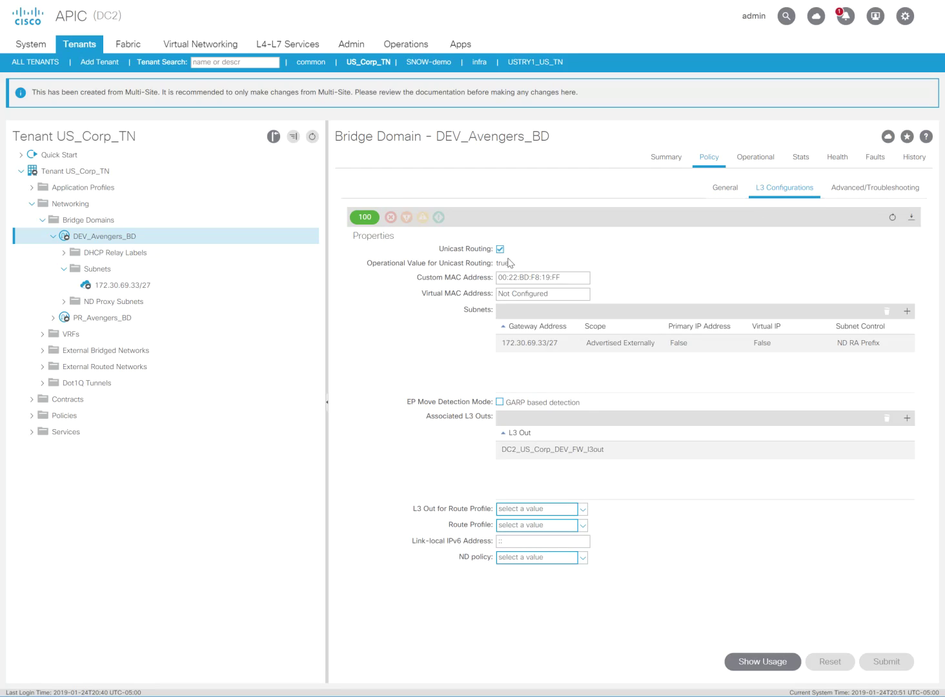
left_click(542, 448)
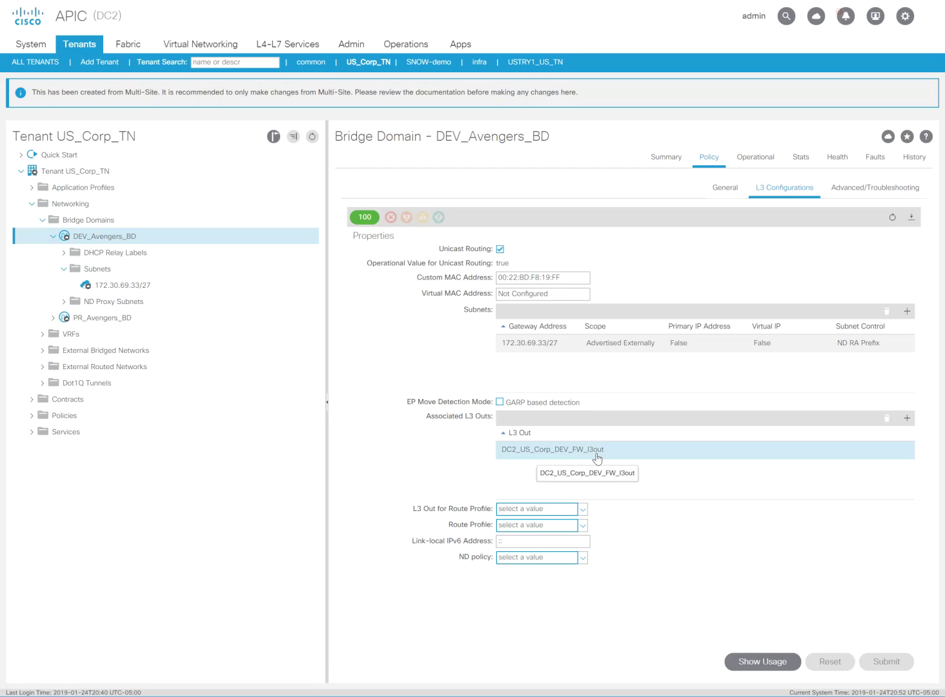
Expand External Routed Networks and view the DC2_US_Corp_DEV_FW_l3out summary.
left_click(42, 367)
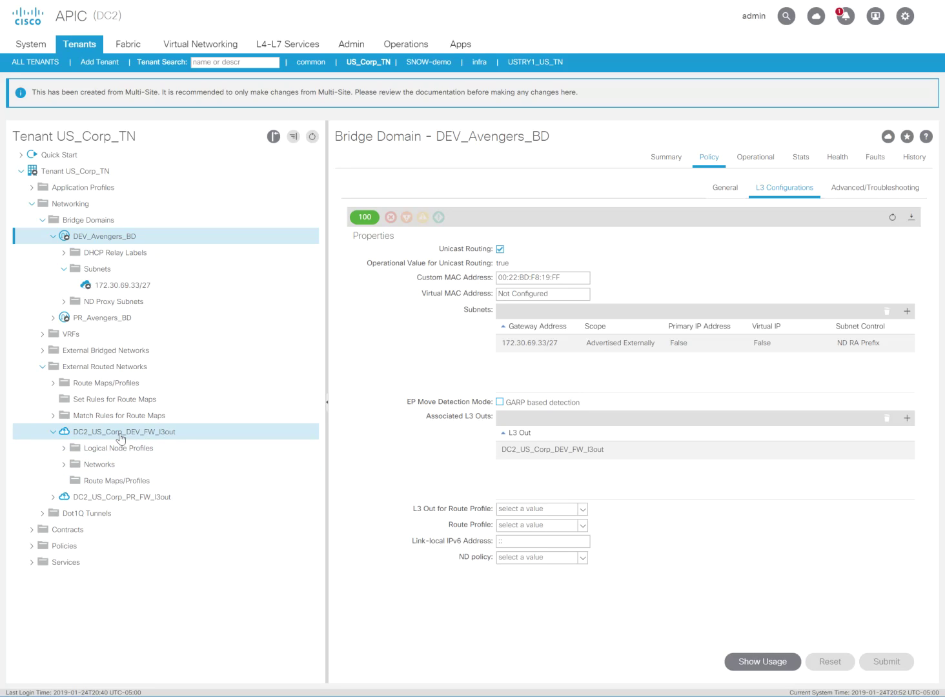
left_click(99, 436)
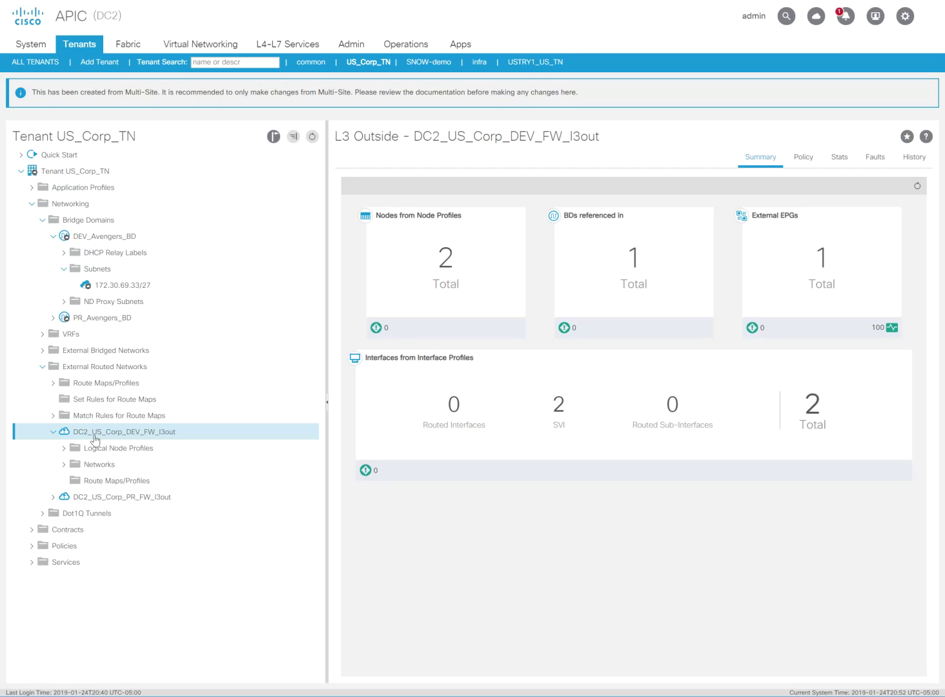
left_click(53, 433)
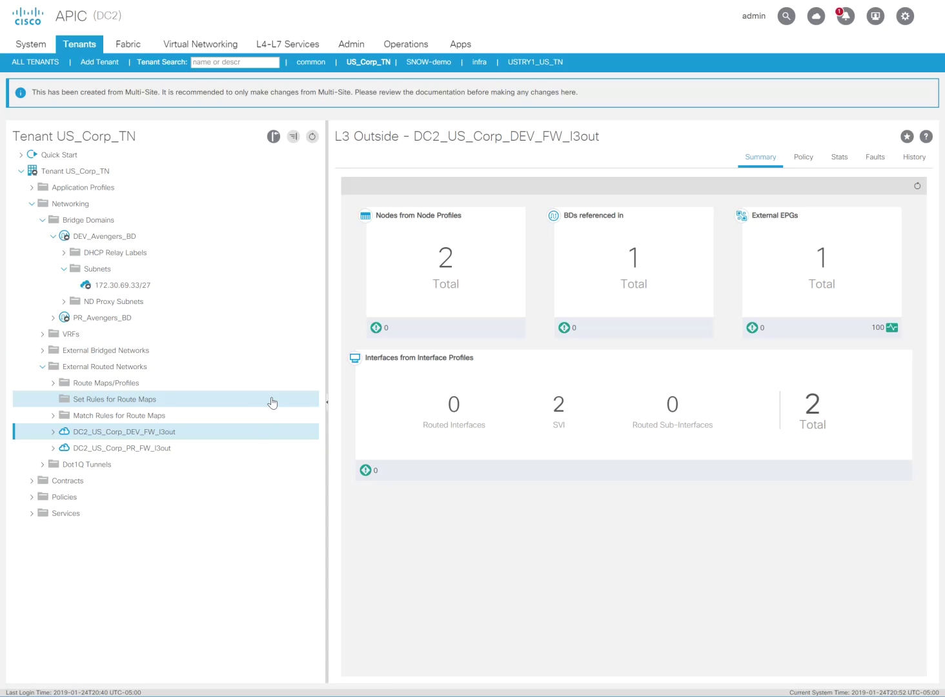
Create route-map set rule AS-PATHPrependx2 with Set AS Path enabled, advancing to the AS path step.
left_click(110, 402)
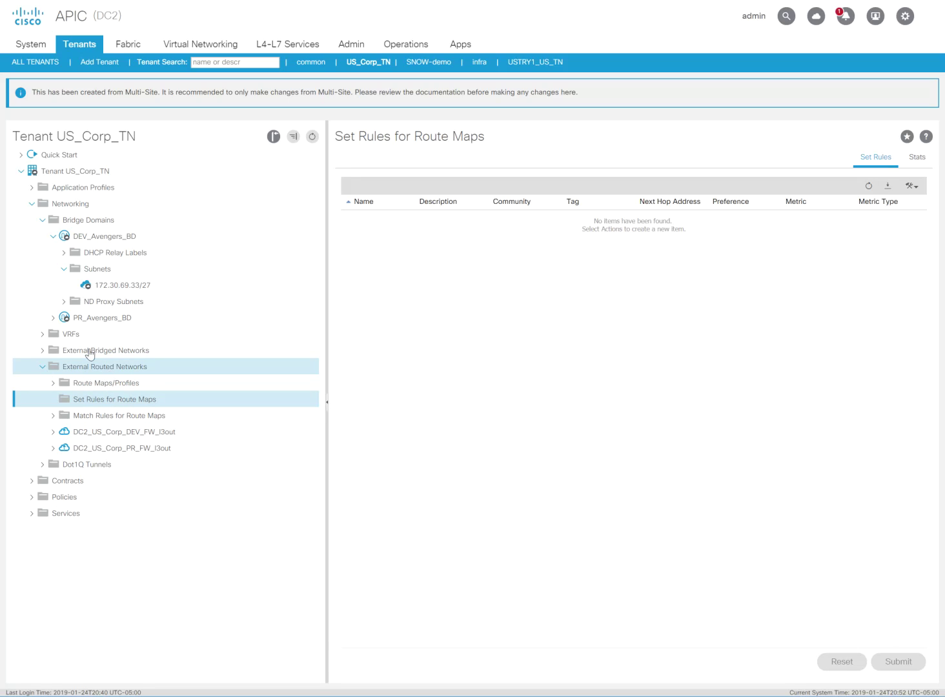
right_click(94, 399)
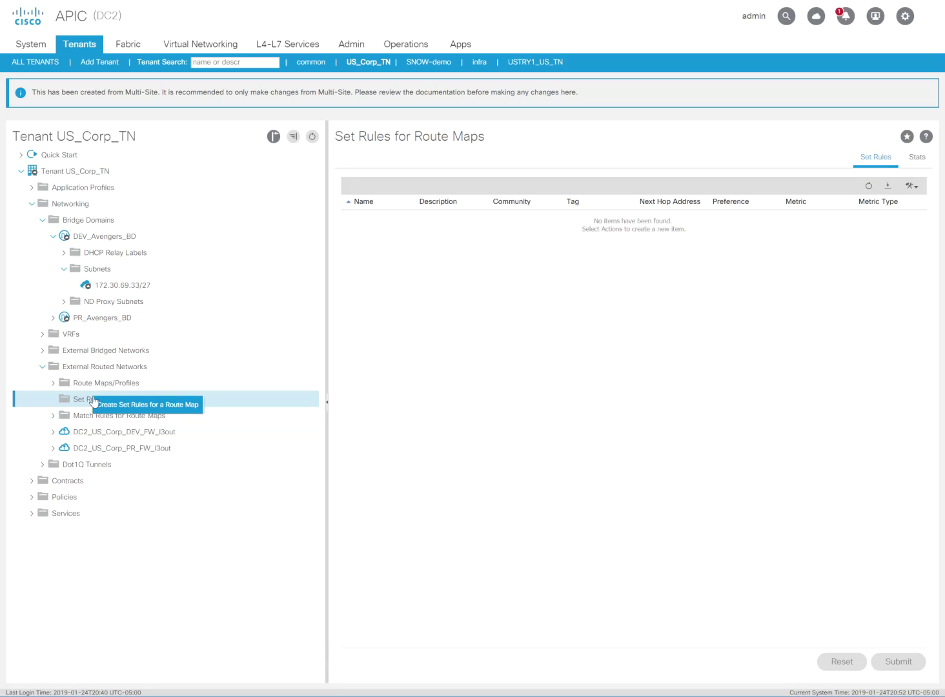
left_click(155, 408)
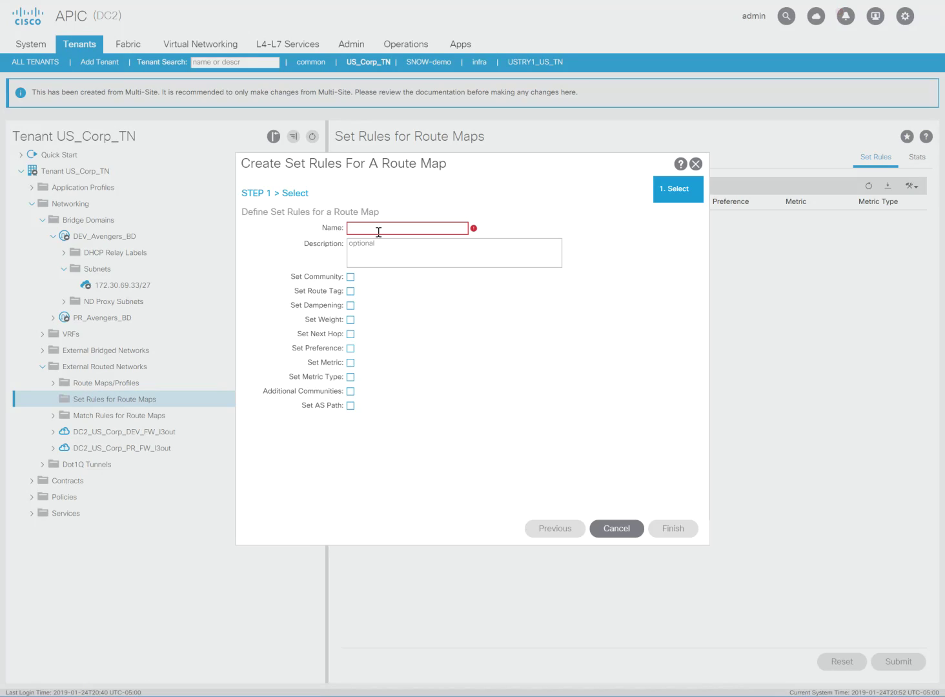
type("AS-PATHPrependx2")
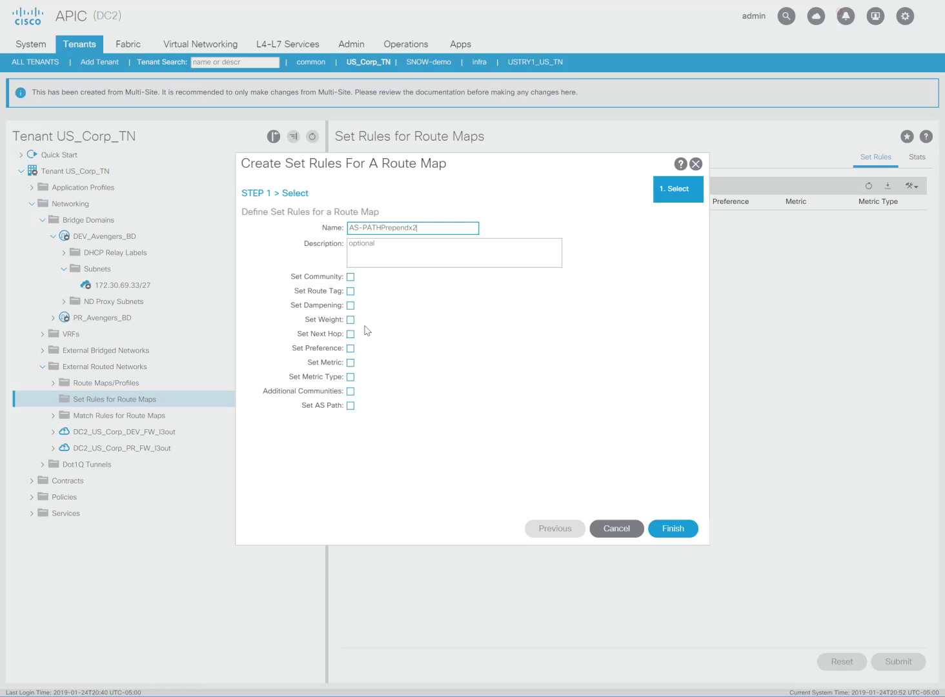
left_click(352, 406)
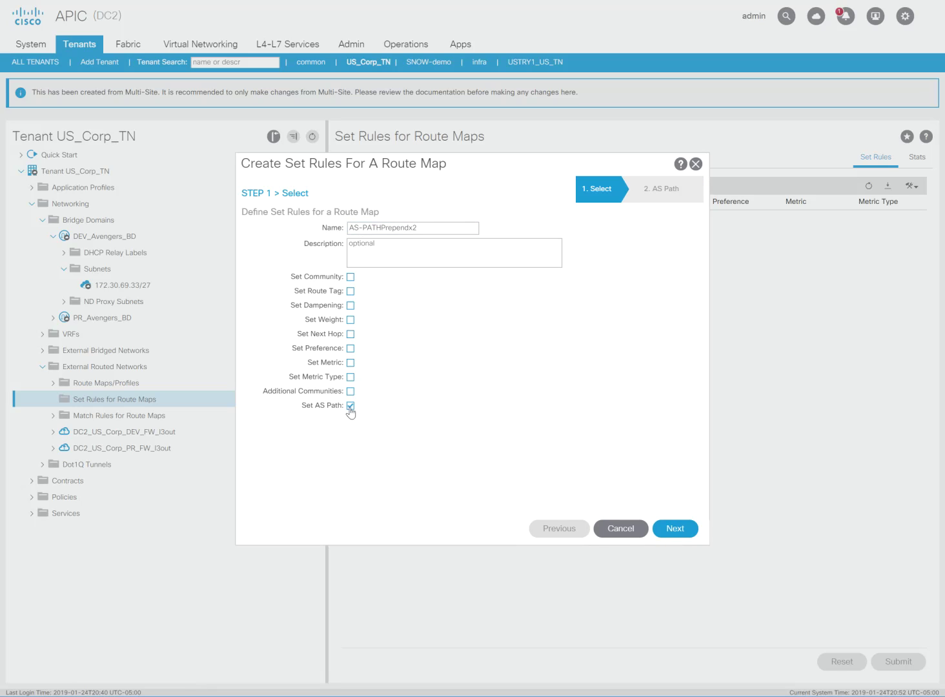
left_click(674, 529)
Add Prepend AS entries for ASN 65221 with orders 0 and 5.
left_click(673, 230)
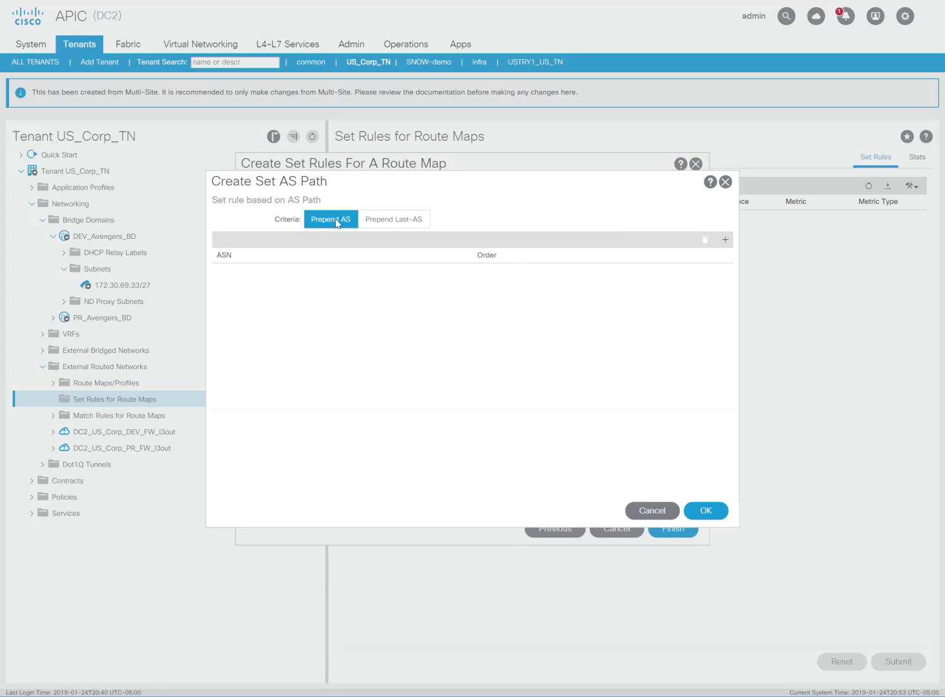
left_click(725, 240)
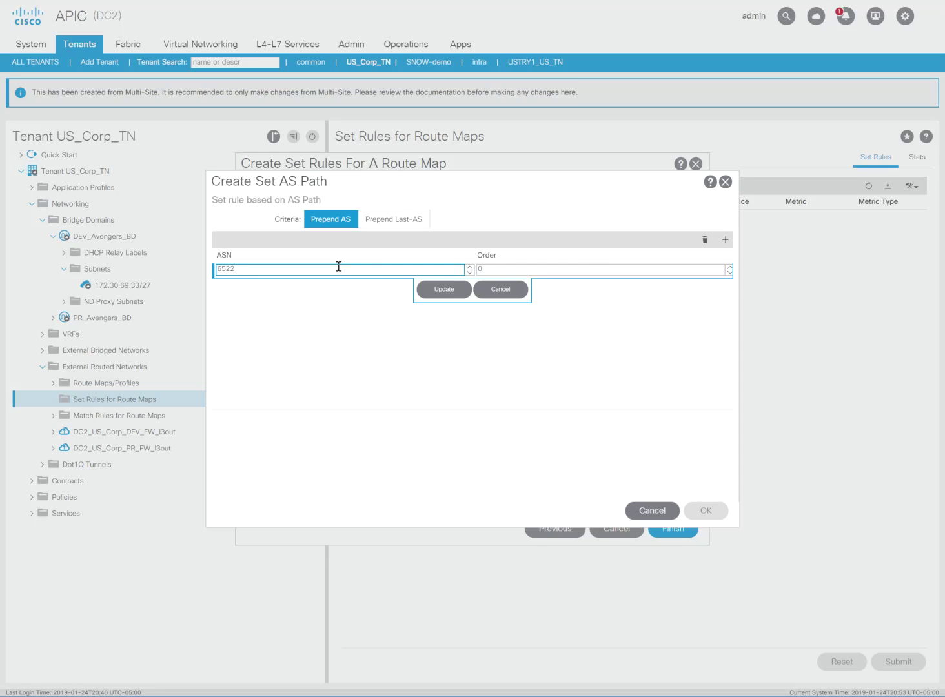
left_click(496, 268)
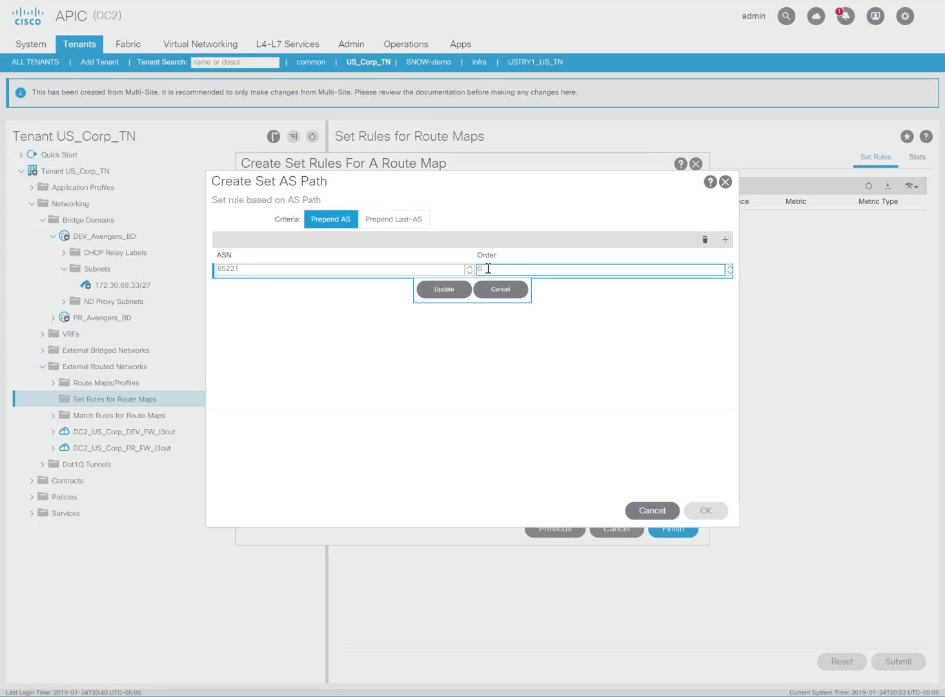
double_click(478, 269)
left_click(445, 290)
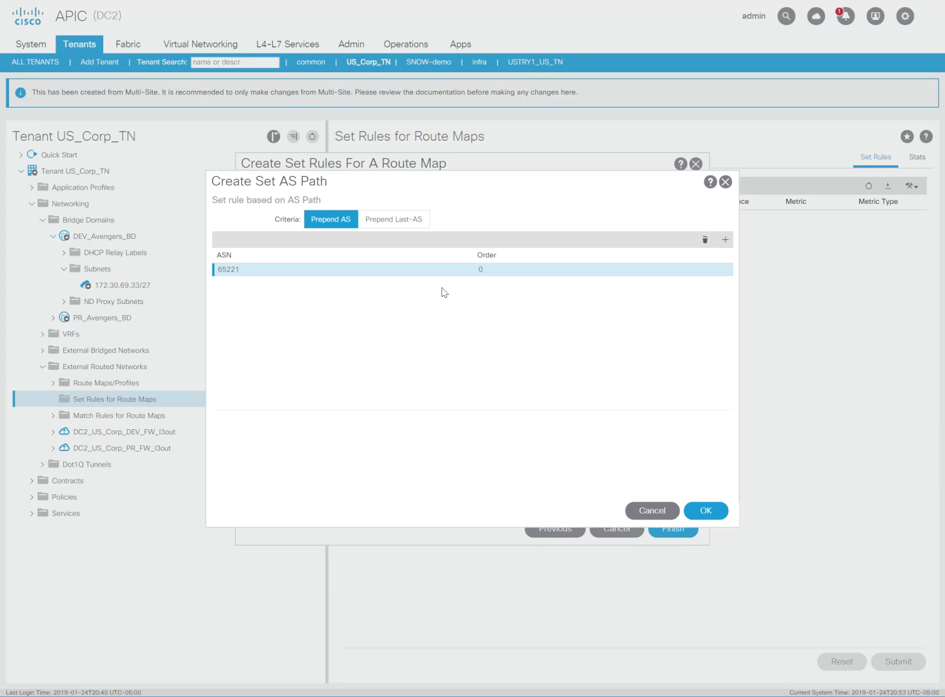
left_click(725, 239)
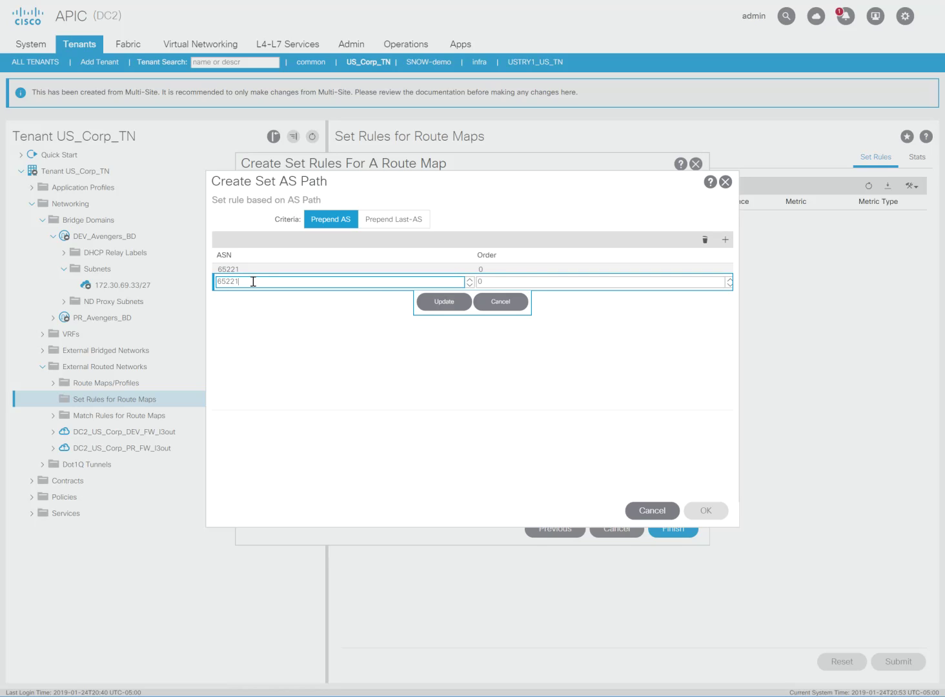
type("65221")
key("Tab")
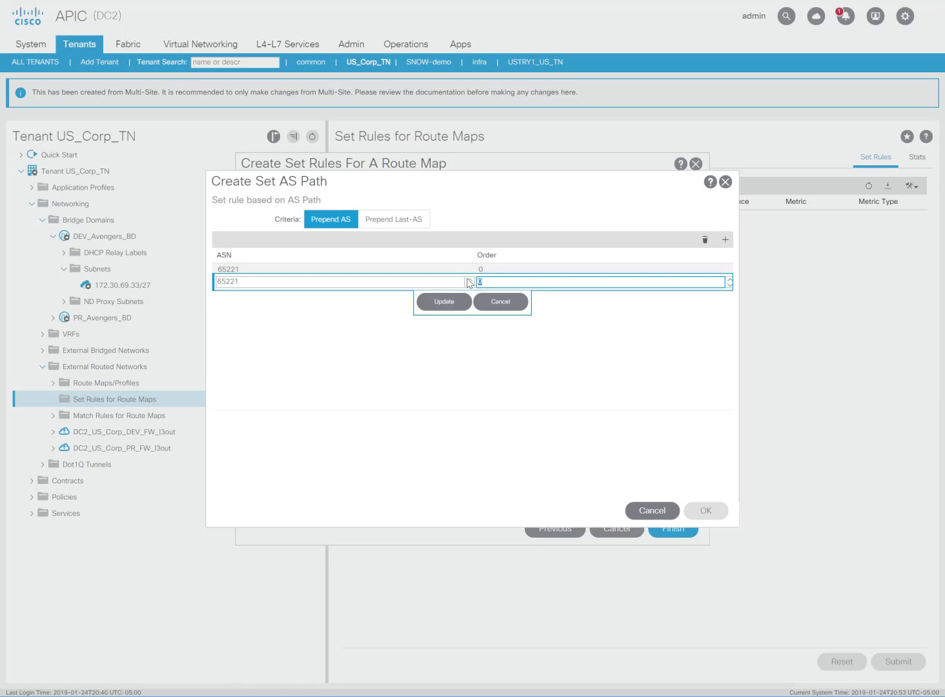
type("5")
left_click(445, 301)
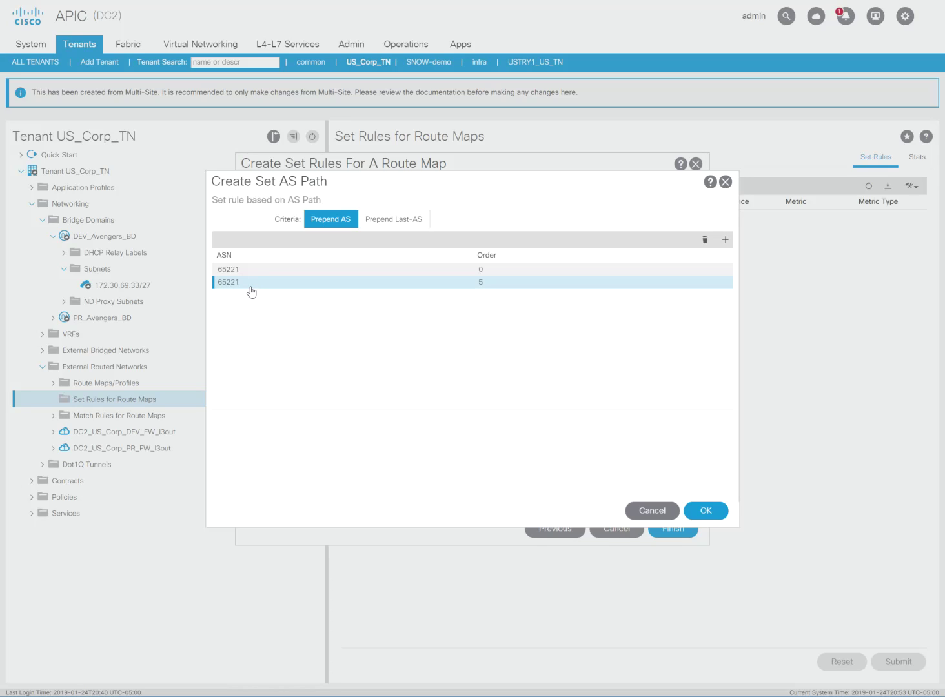
Discard the extra order 10 row and confirm the AS path prepend settings.
left_click(726, 240)
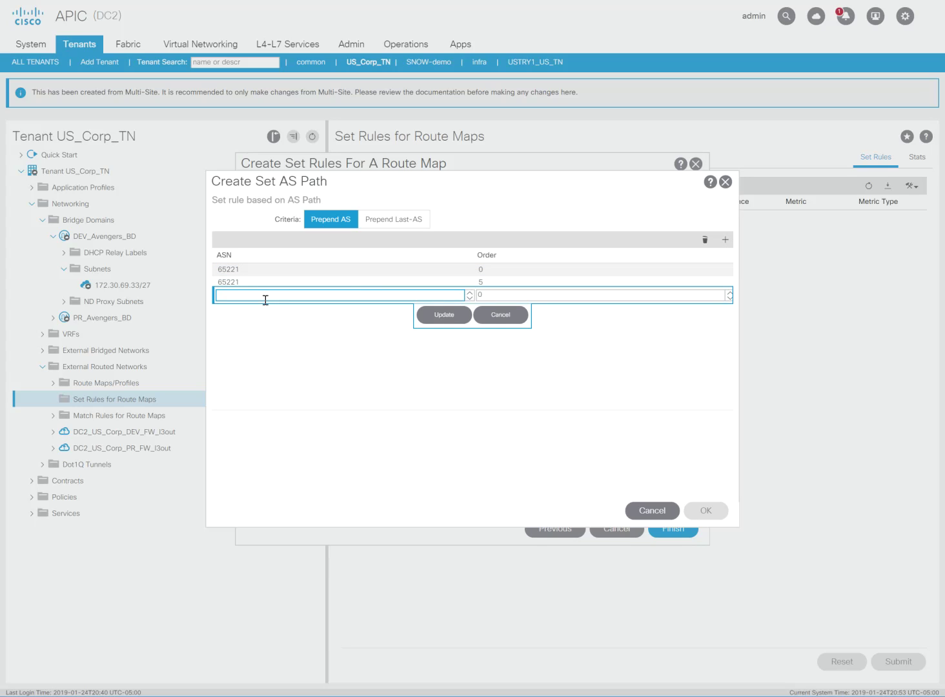
key("Tab")
type("10")
left_click(503, 316)
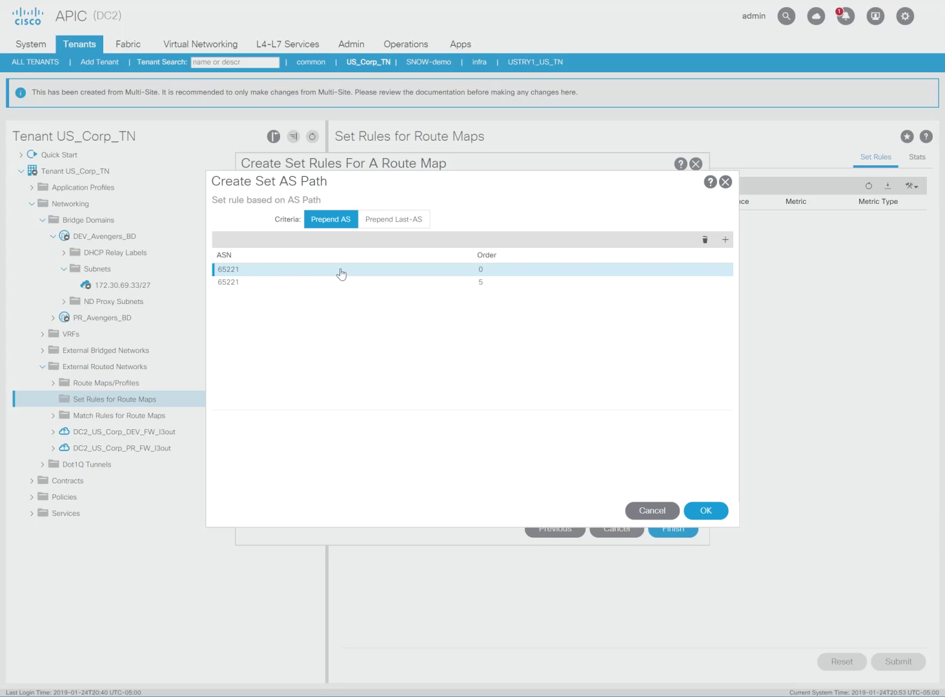
left_click(707, 512)
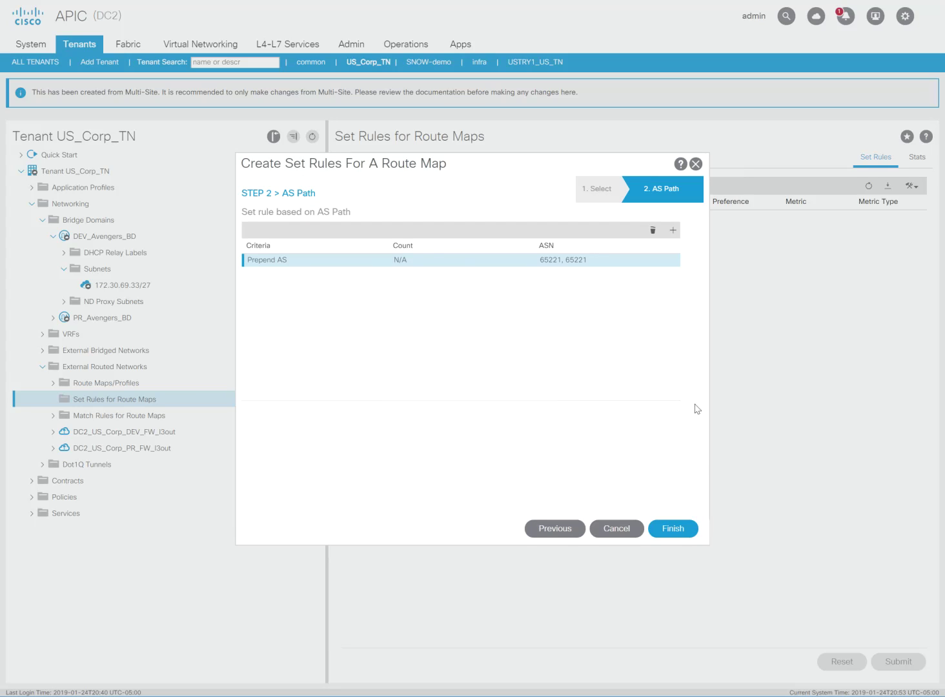
Finish the AS-PATHPrependx2 set rule and show DC2_US_Corp_DEV_FW_l3out's Route Maps/Profiles.
left_click(679, 530)
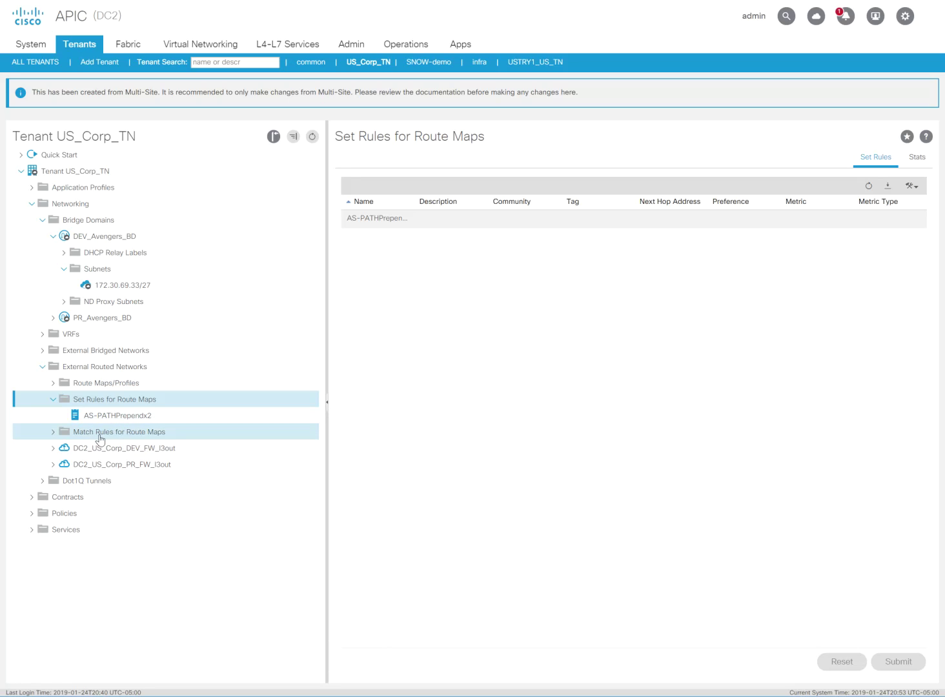
left_click(53, 434)
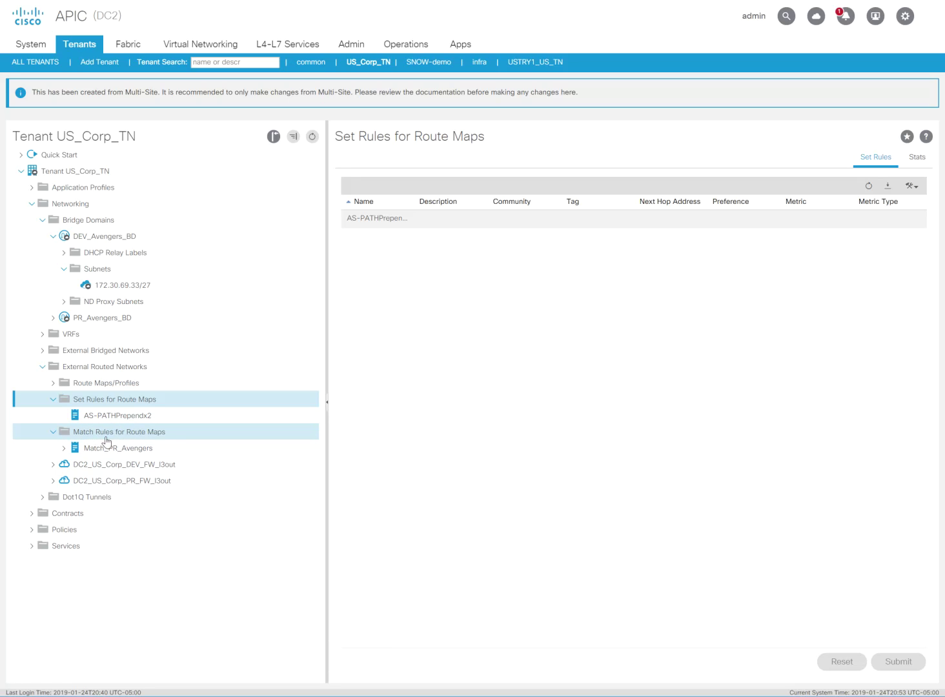
left_click(54, 433)
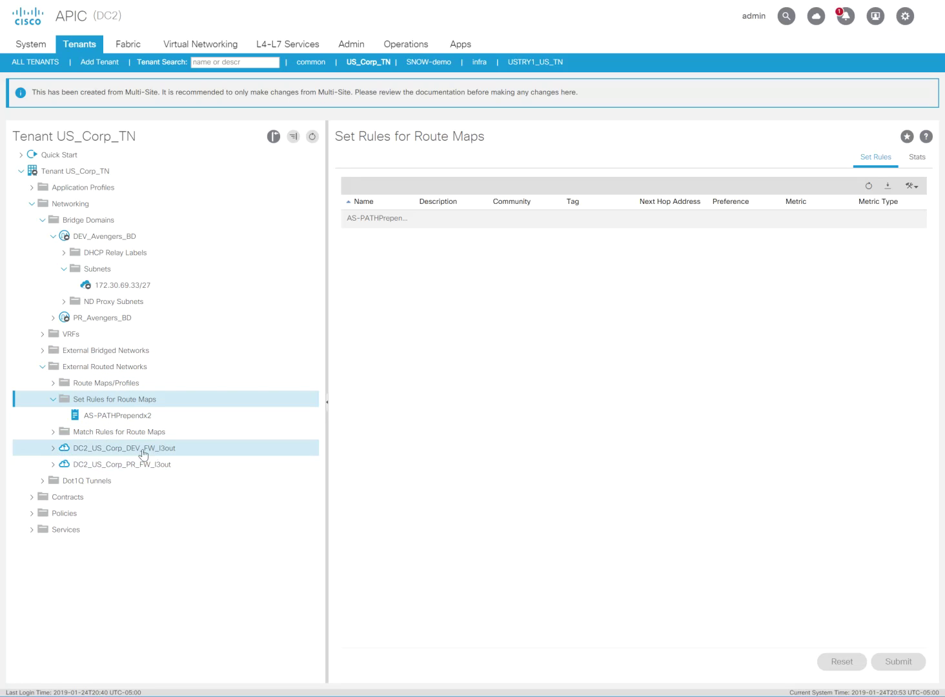
left_click(54, 448)
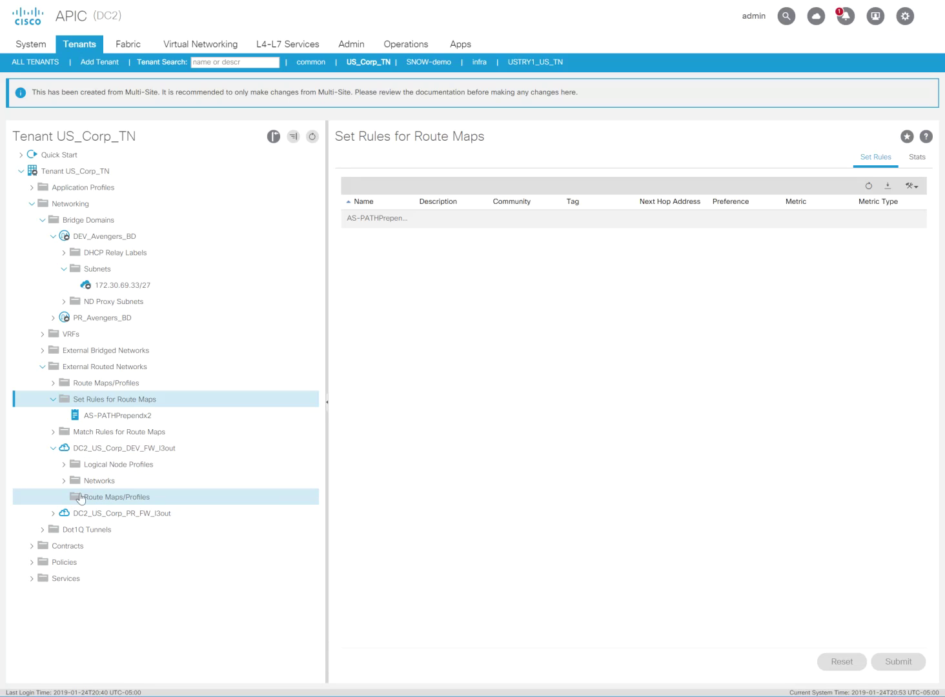
left_click(143, 499)
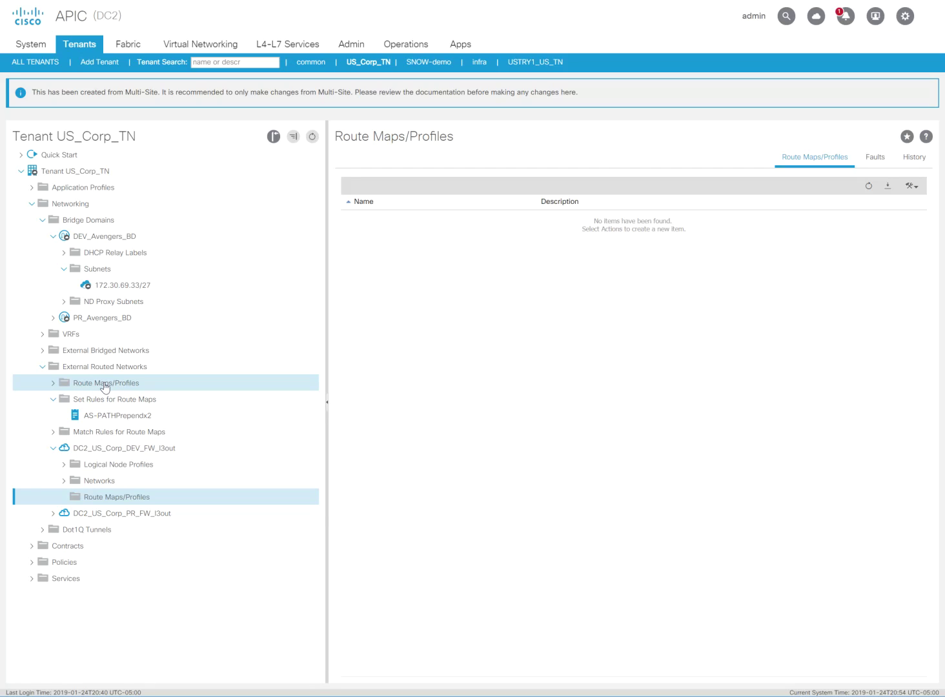
Start a Match Routing Policy Only route map named DEV_export_rm.
right_click(135, 502)
left_click(148, 504)
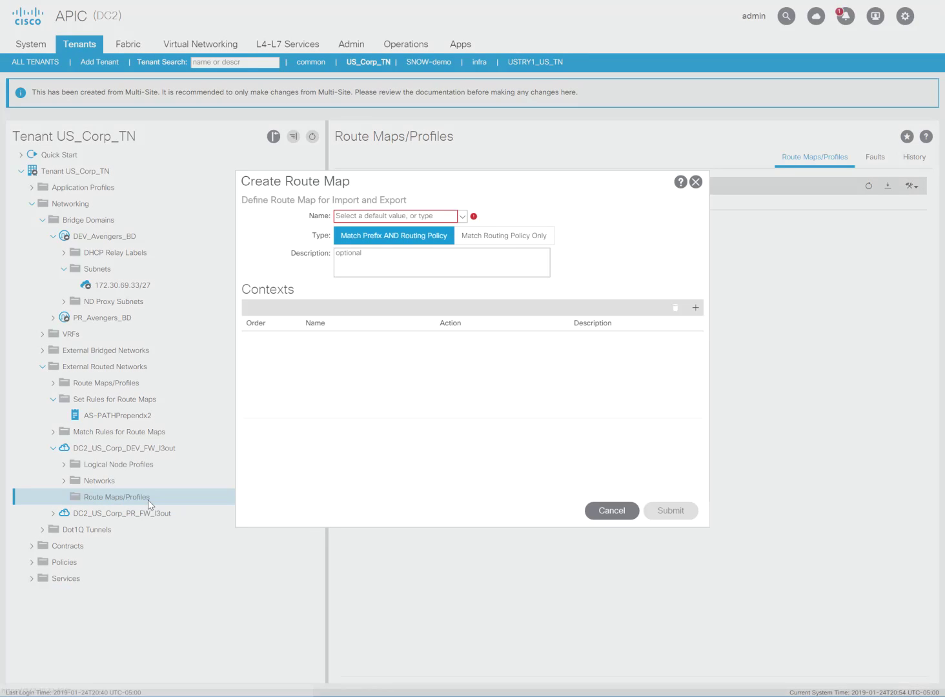
left_click(479, 244)
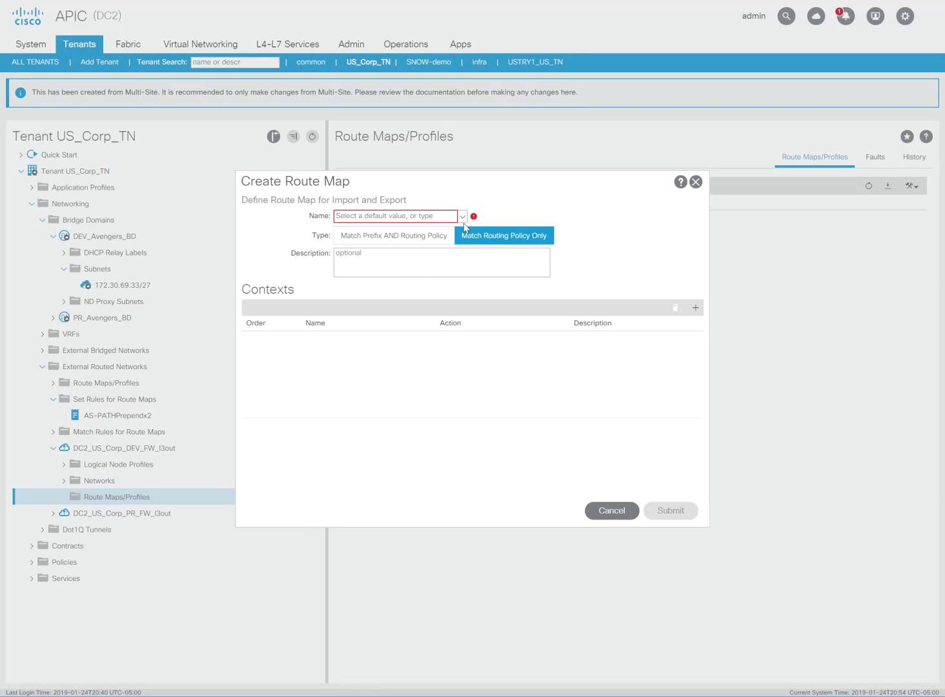
left_click(463, 217)
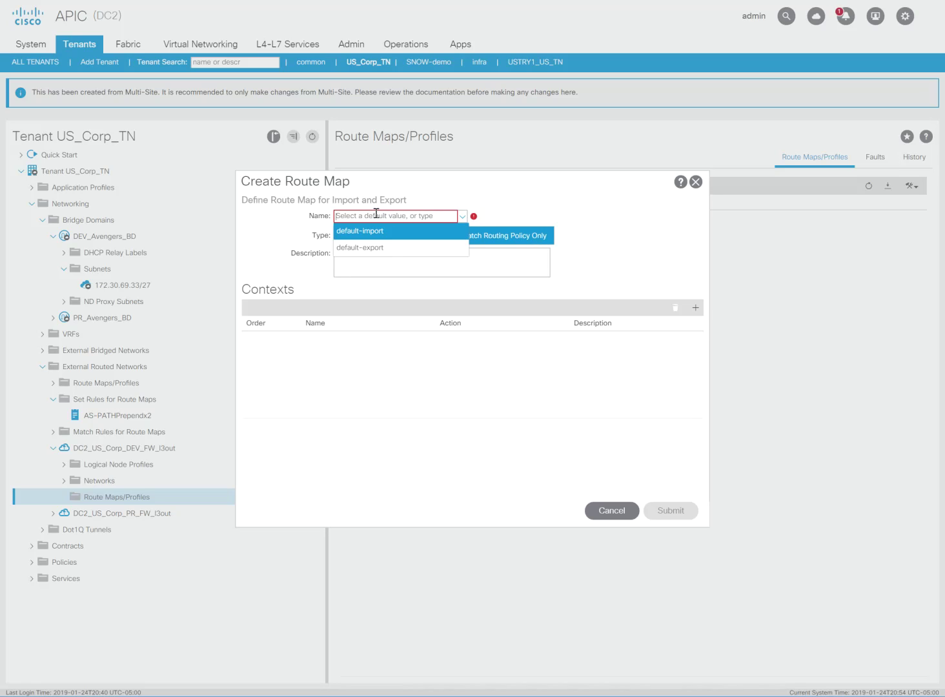
type("DE")
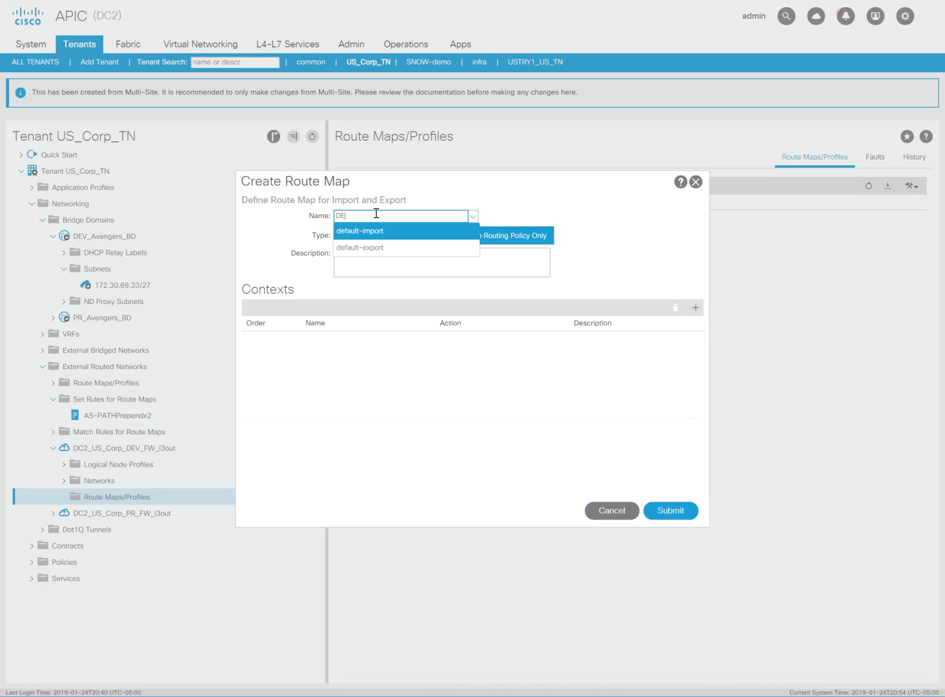
type("VV_export_rm")
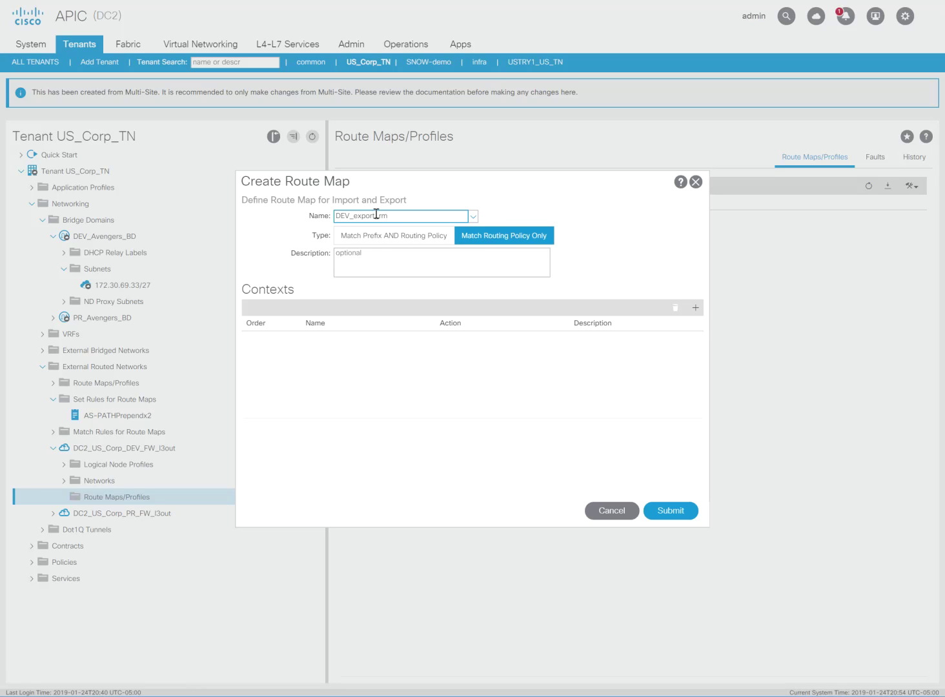
left_click(508, 260)
Add a route-map context named Avengers_ASPATHx2 using set rule AS-PATHPrependx2.
left_click(696, 309)
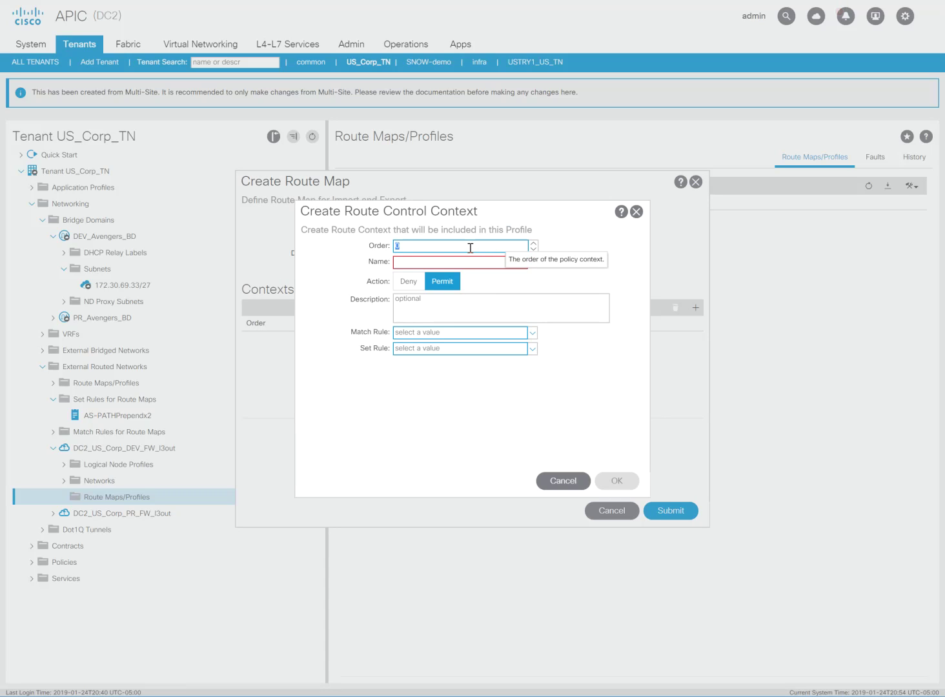
left_click(430, 263)
type("Avern")
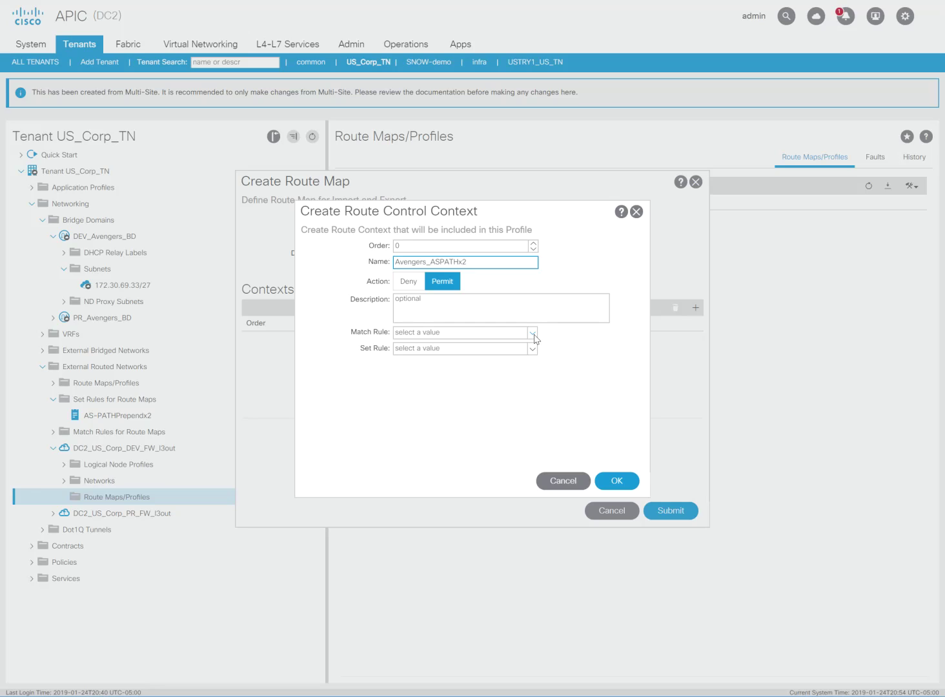
left_click(534, 333)
left_click(534, 335)
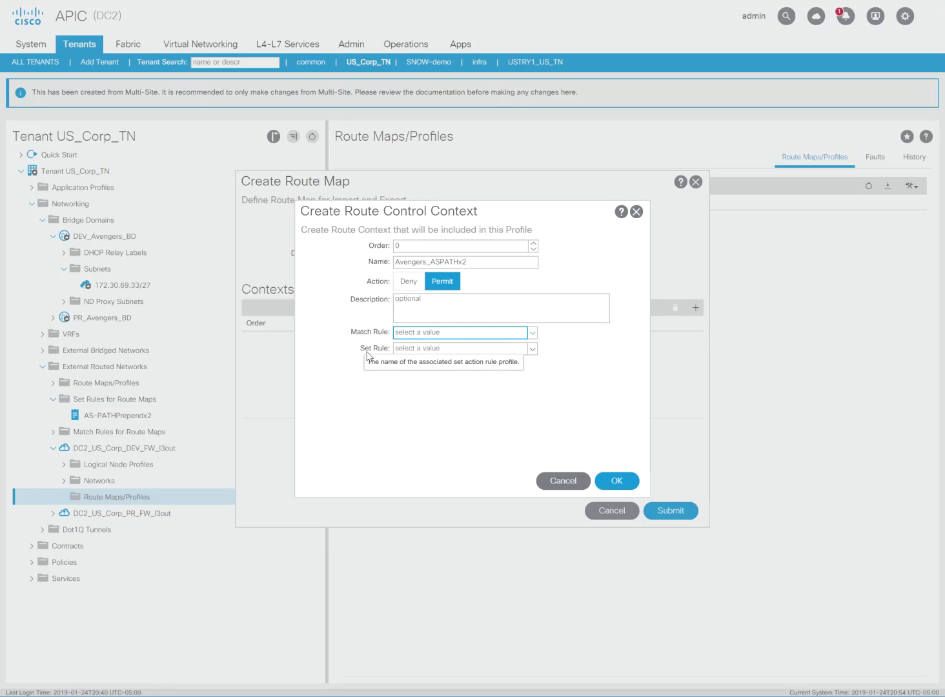
left_click(534, 349)
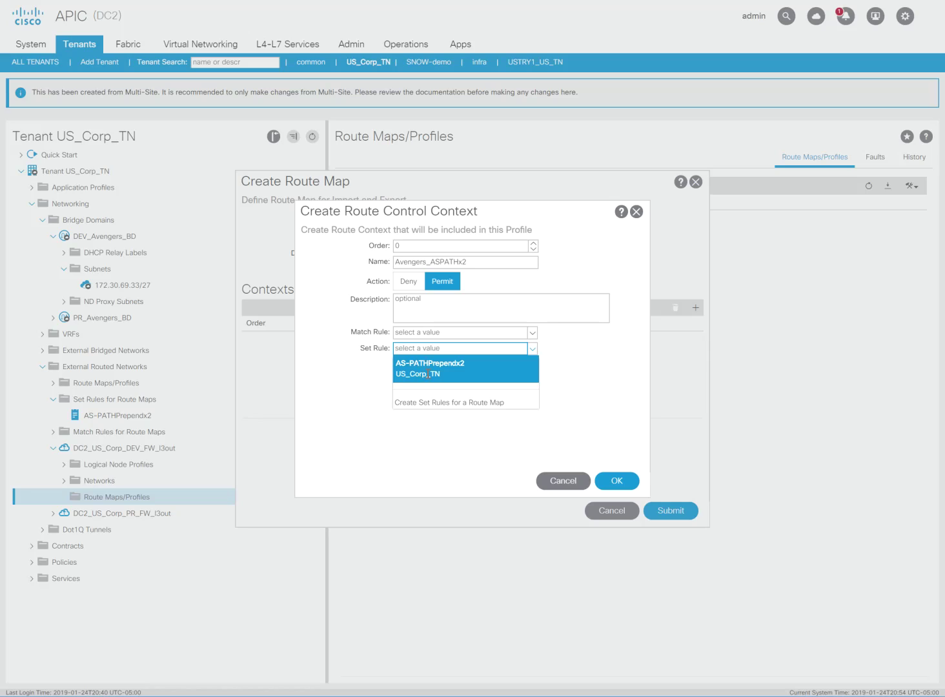
left_click(458, 366)
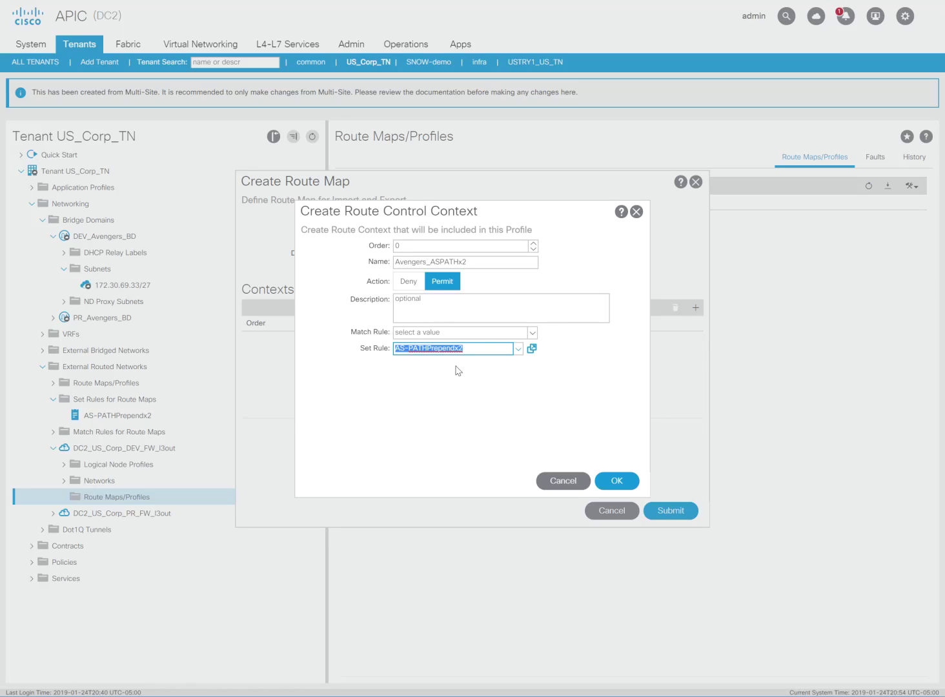
left_click(455, 373)
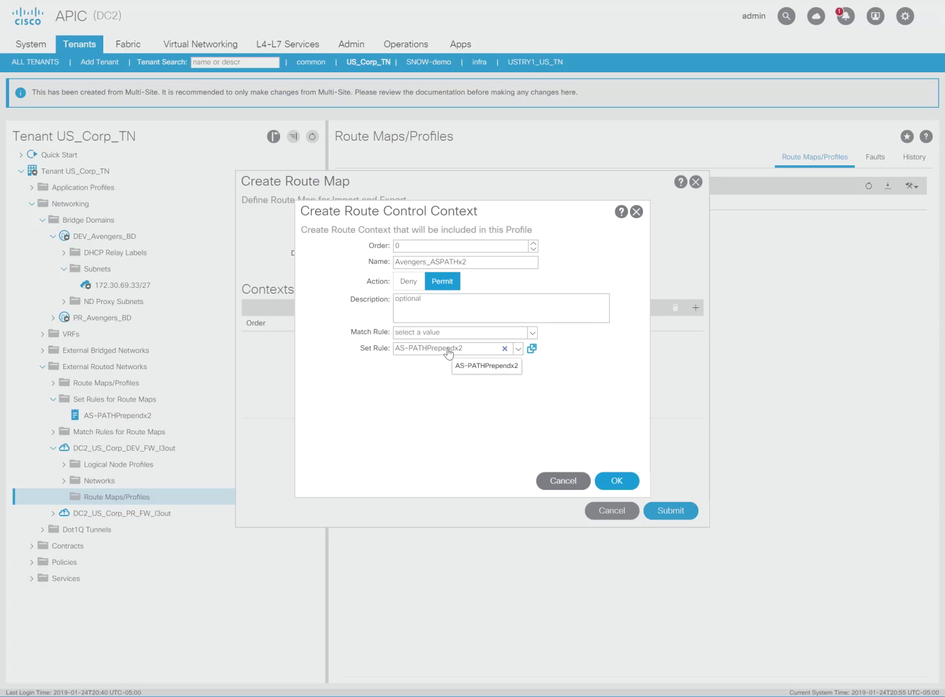
Confirm the permit context, submit DEV_export_rm, and select the DEV_Avengers_BD bridge domain.
left_click(617, 480)
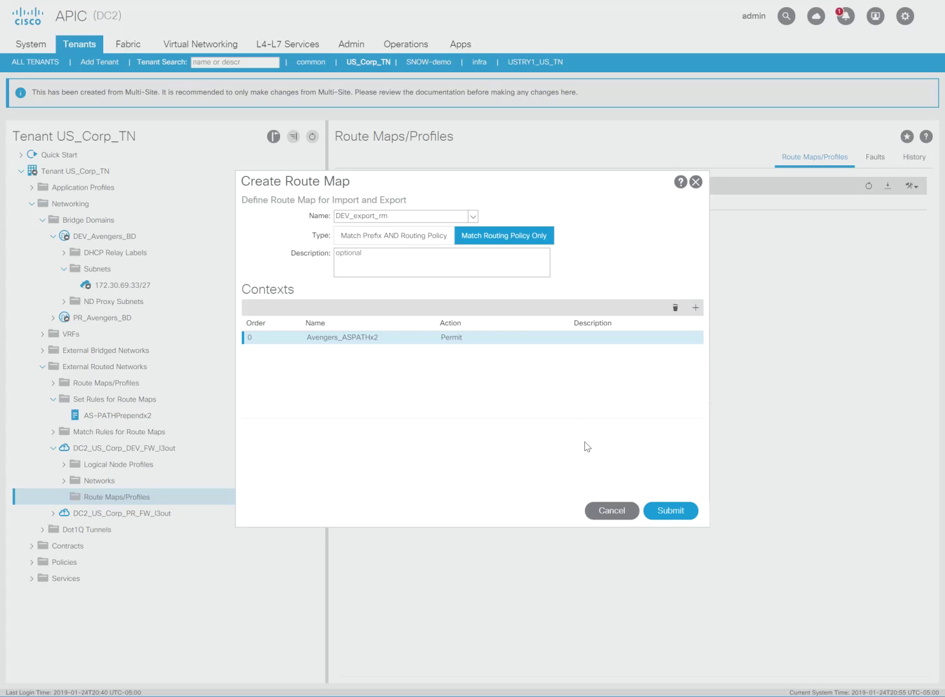
left_click(670, 510)
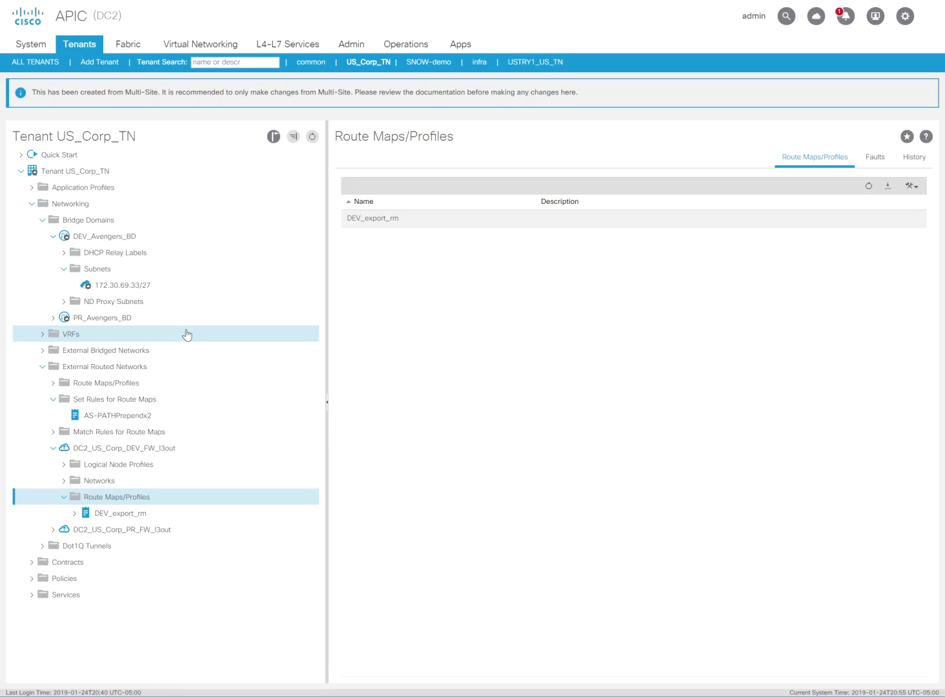
left_click(97, 238)
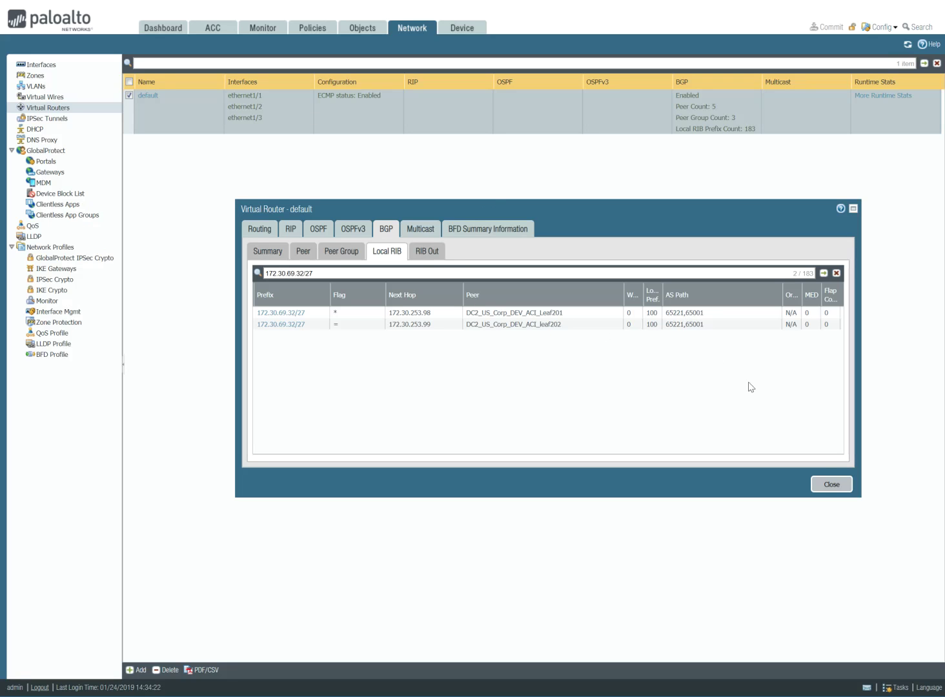
Refresh the virtual routers and recheck Local RIB for 172.30.69.32/27, still AS path 65221,65001.
left_click(838, 489)
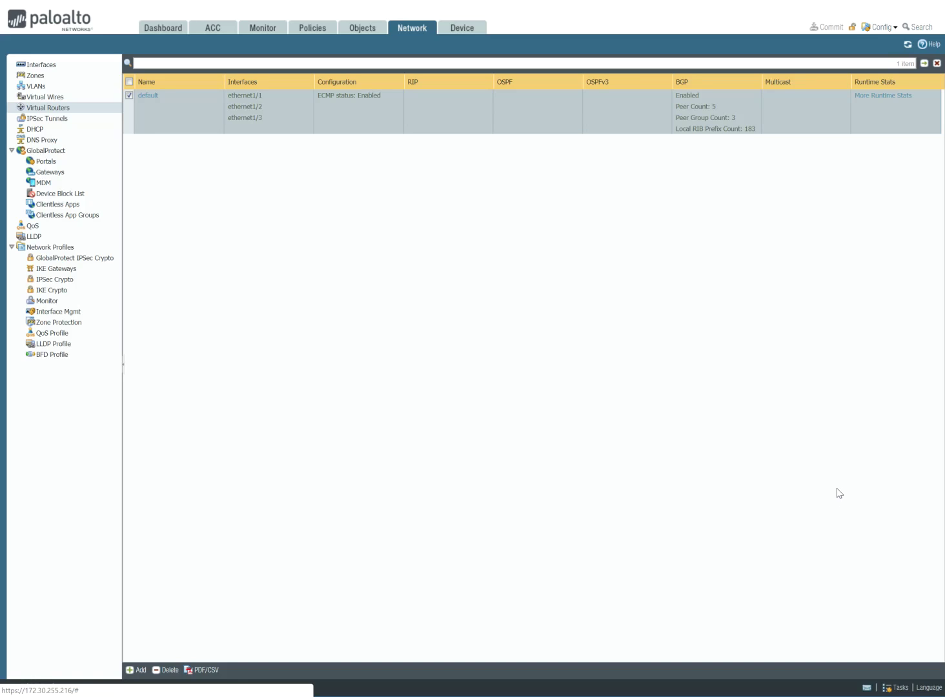
left_click(908, 44)
left_click(878, 96)
left_click(386, 229)
left_click(387, 252)
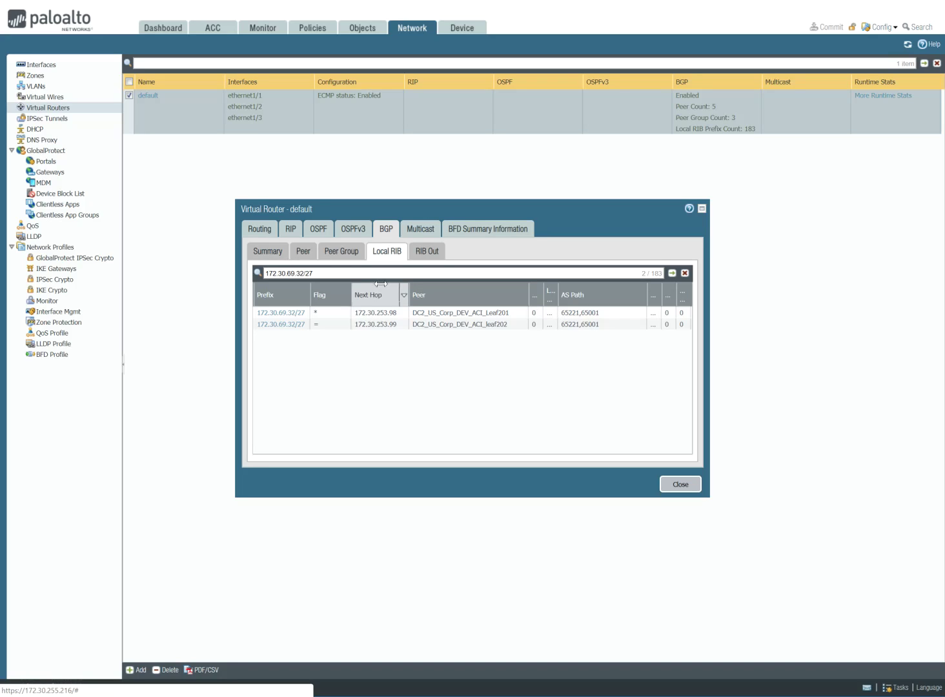
left_click(681, 486)
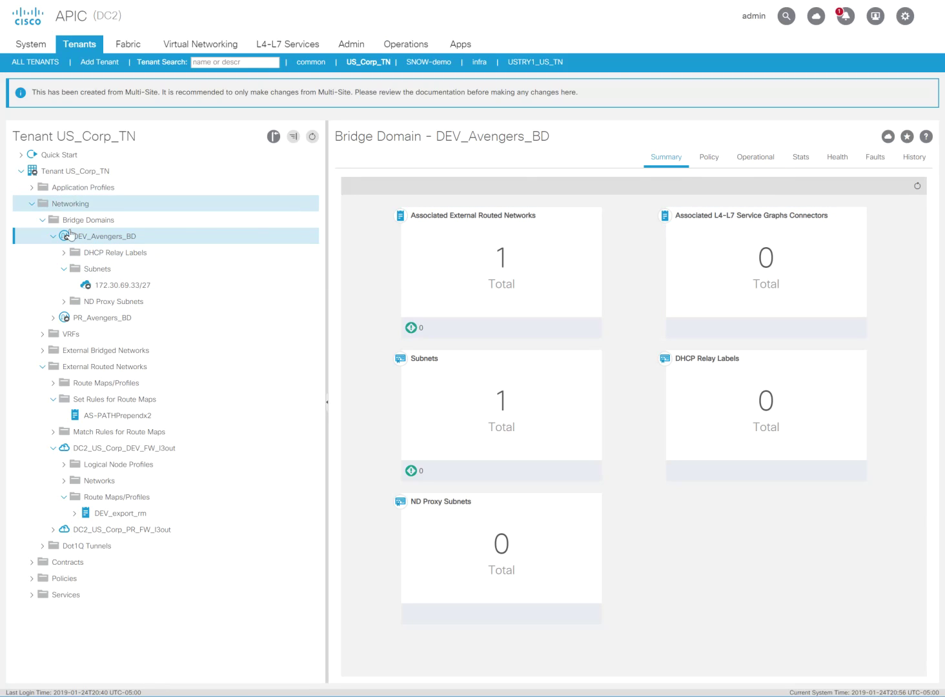
In DEV_Avengers_BD's L3 Configurations, choose DC2_US_Corp_DEV_FW_l3out as the L3 Out for Route Profile.
left_click(755, 158)
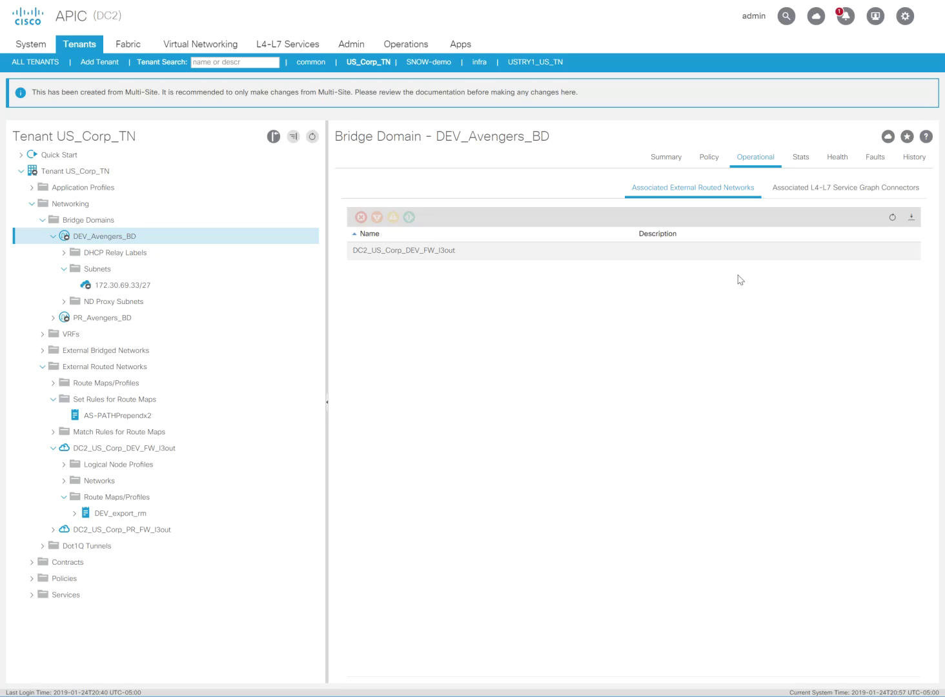
left_click(710, 158)
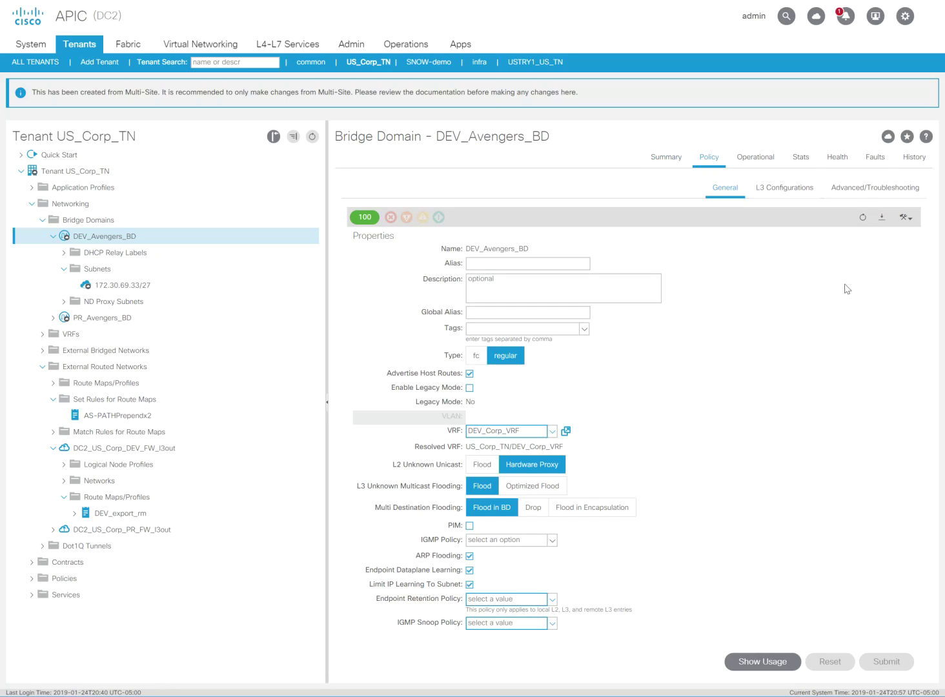
left_click(783, 188)
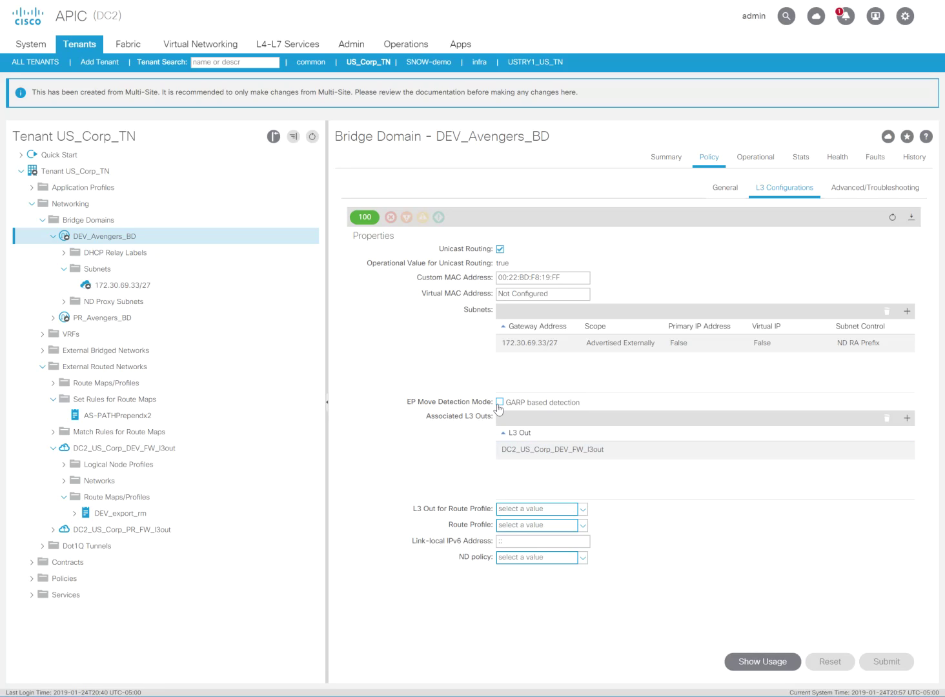
mouse_move(430, 518)
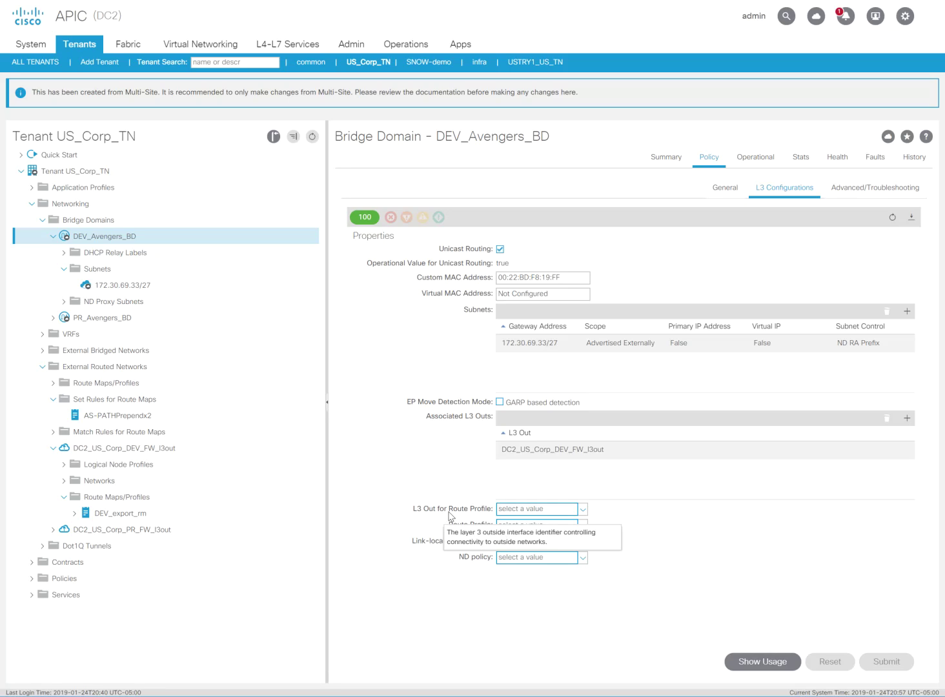
left_click(584, 511)
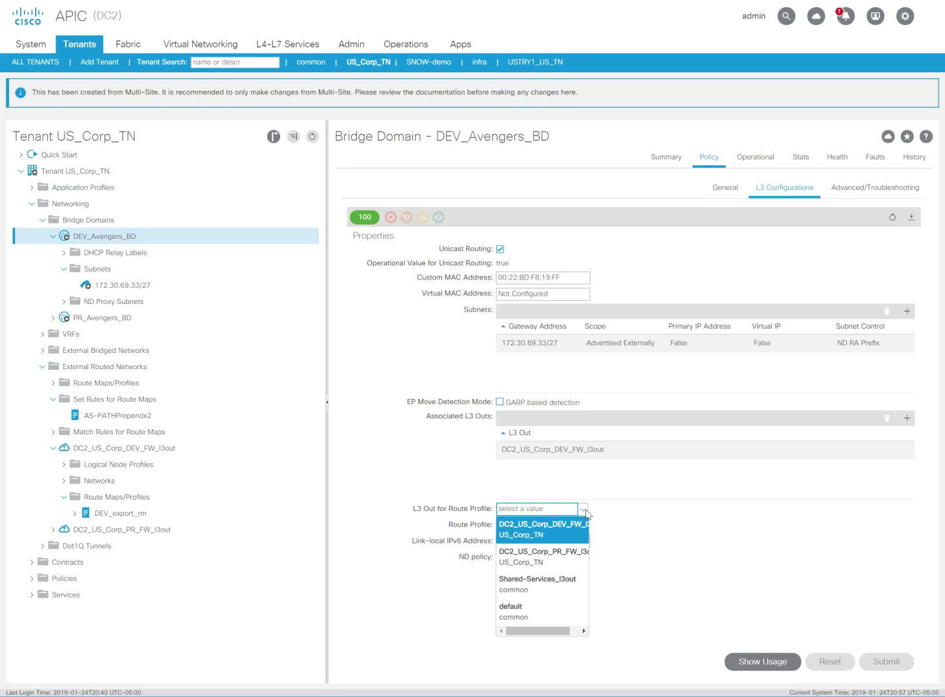
left_click_drag(533, 627, 542, 628)
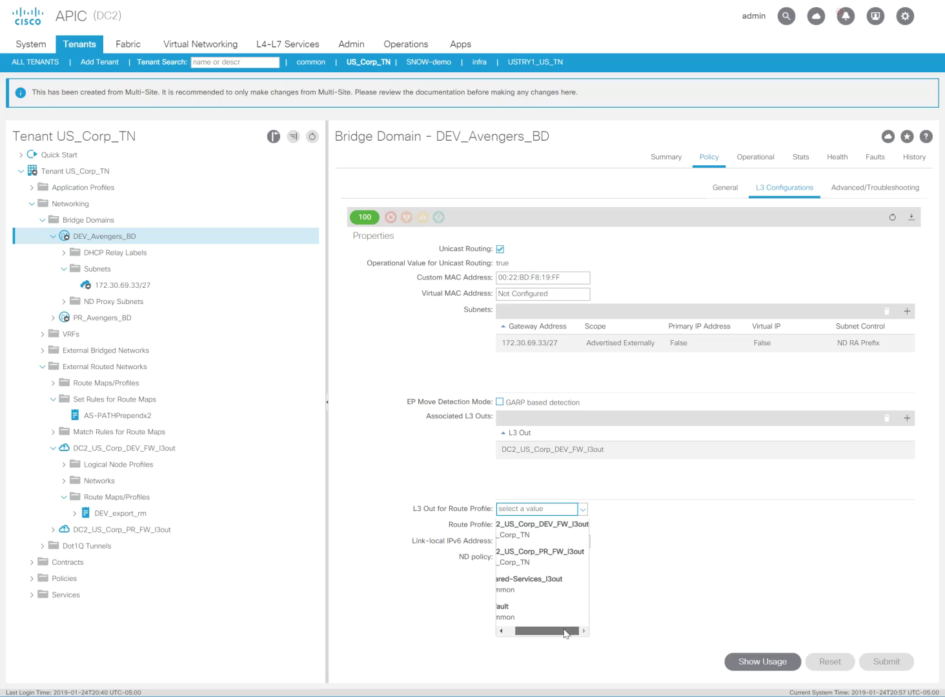
left_click(536, 527)
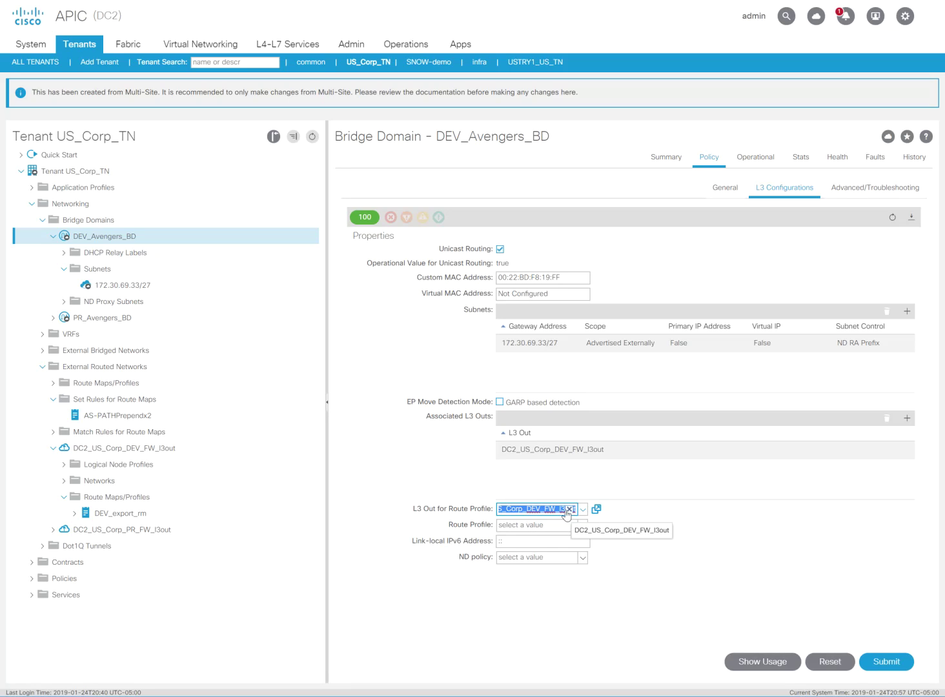
Set the bridge domain's route profile to DEV_export_rm and submit the changes.
left_click(539, 525)
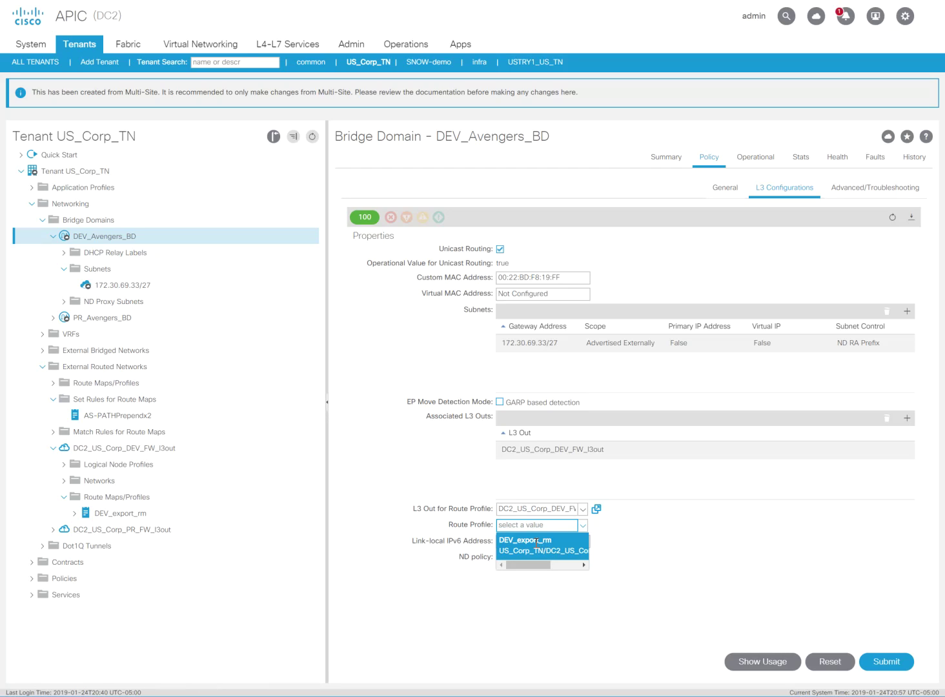
left_click(538, 541)
left_click(676, 516)
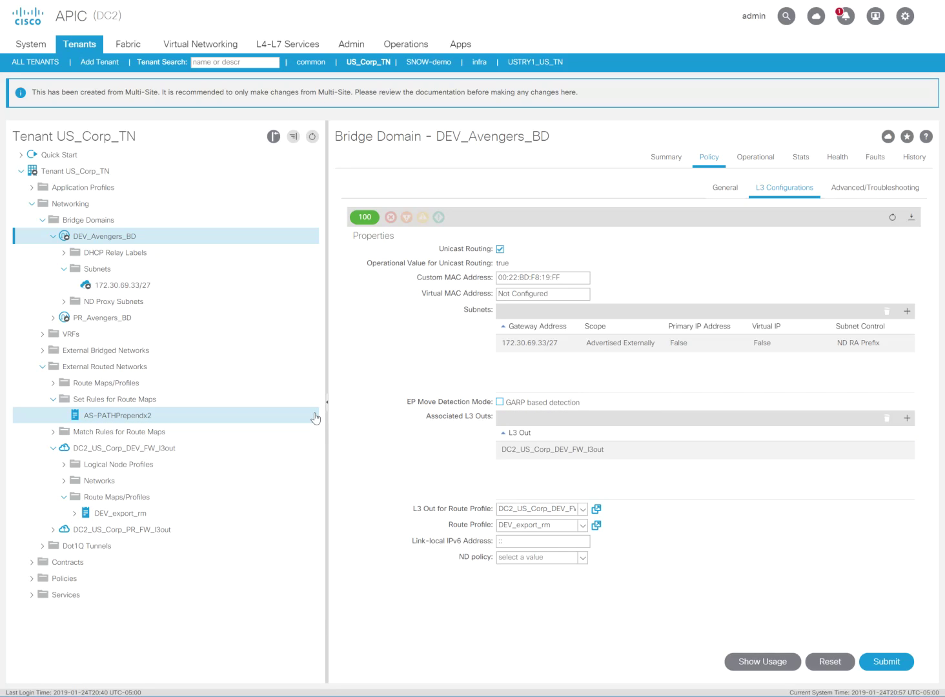
left_click(889, 664)
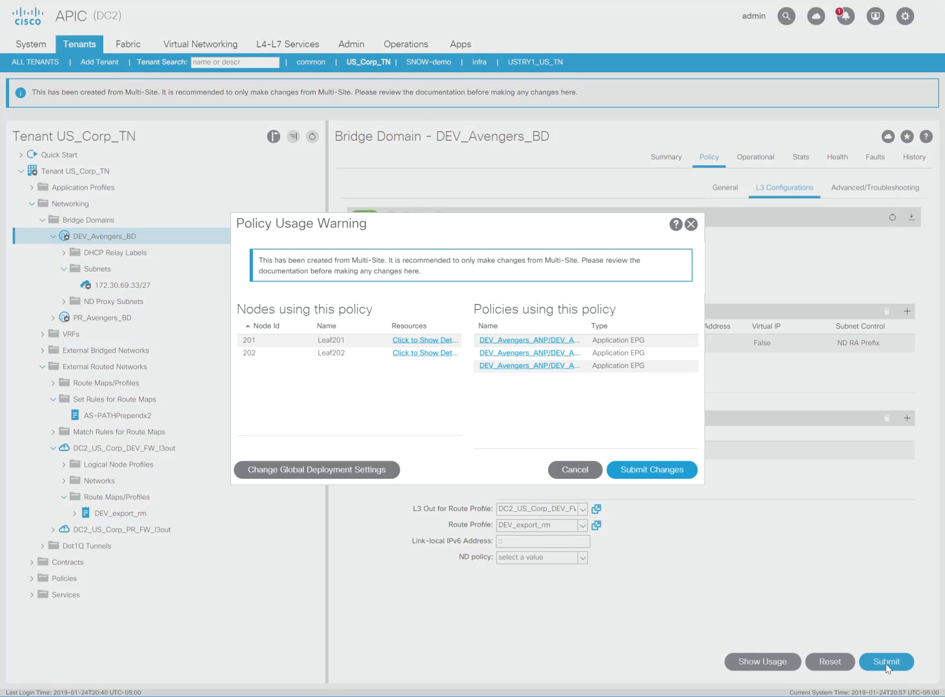
left_click(655, 471)
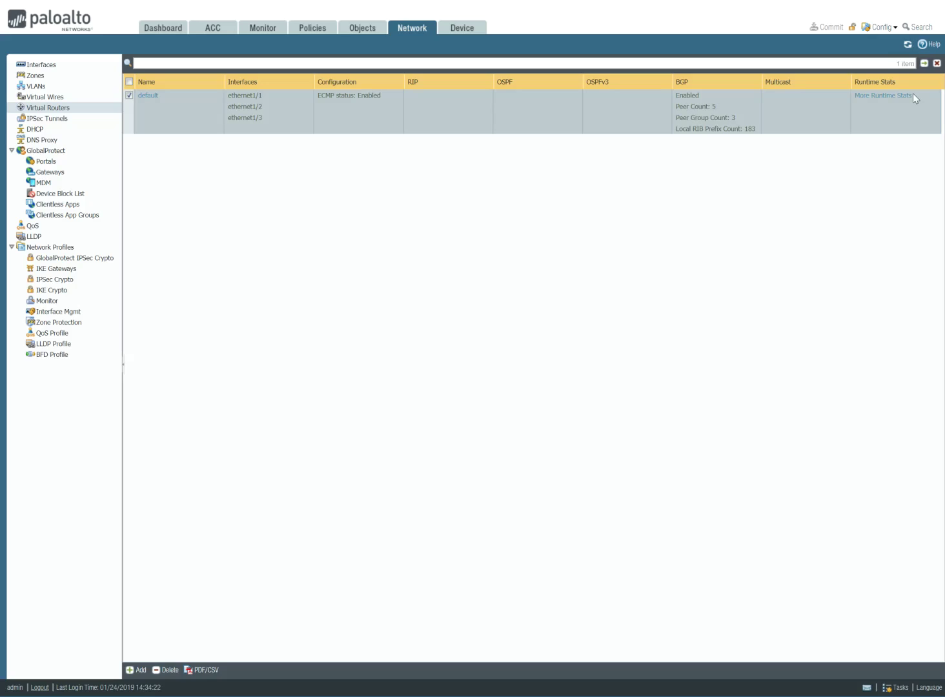
left_click(883, 96)
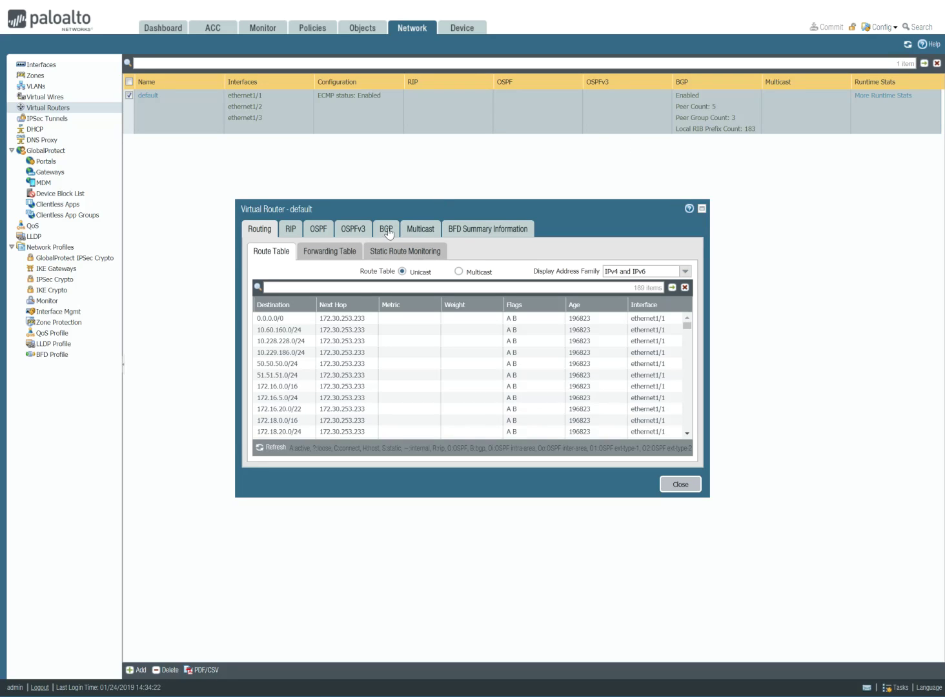
left_click(387, 231)
left_click(389, 251)
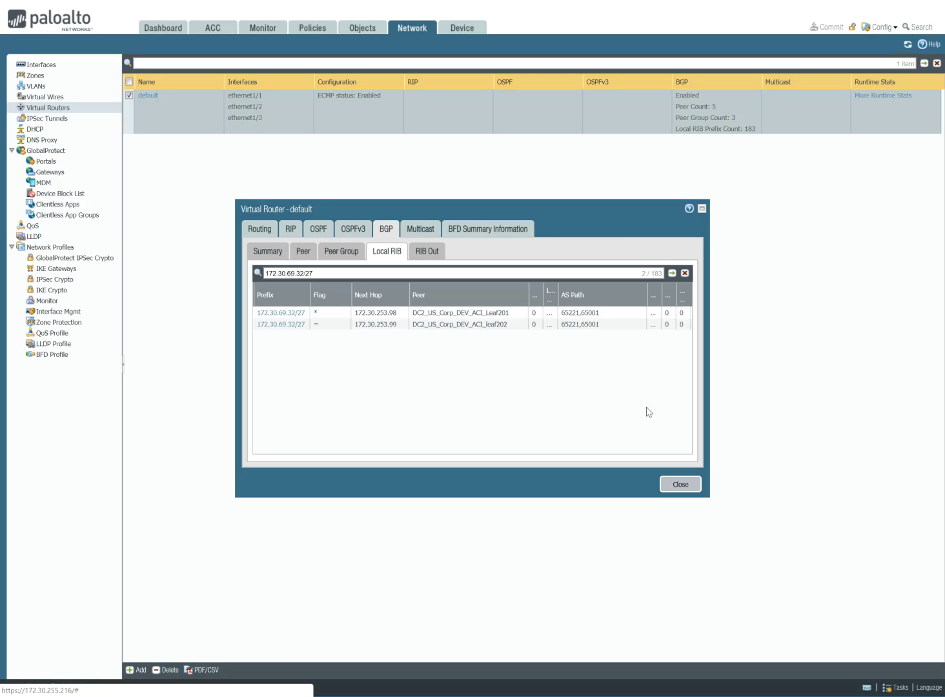
left_click(678, 485)
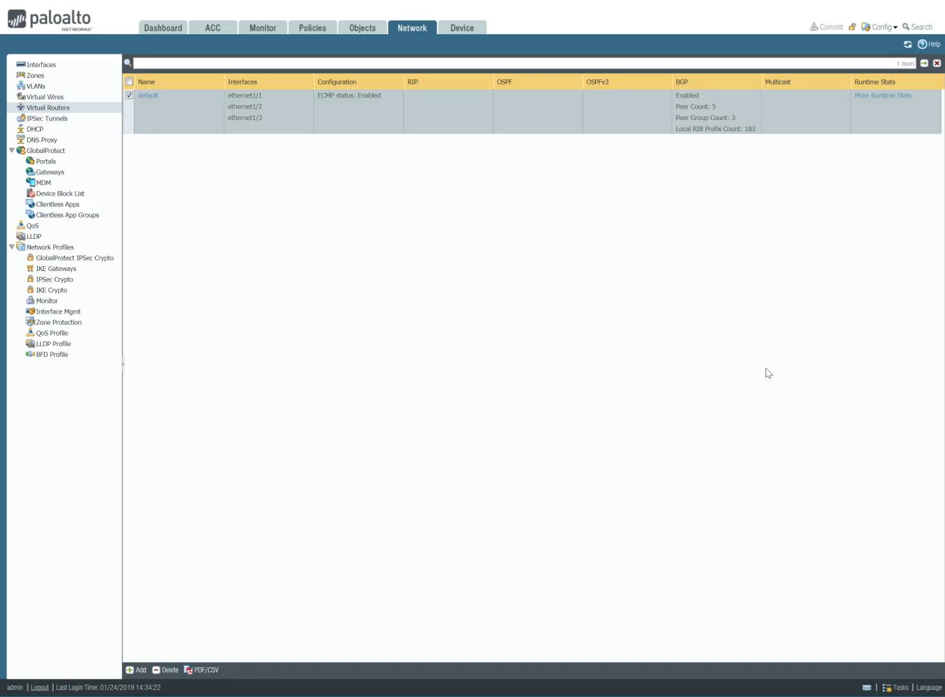
left_click(908, 44)
left_click(870, 97)
left_click(383, 228)
left_click(392, 255)
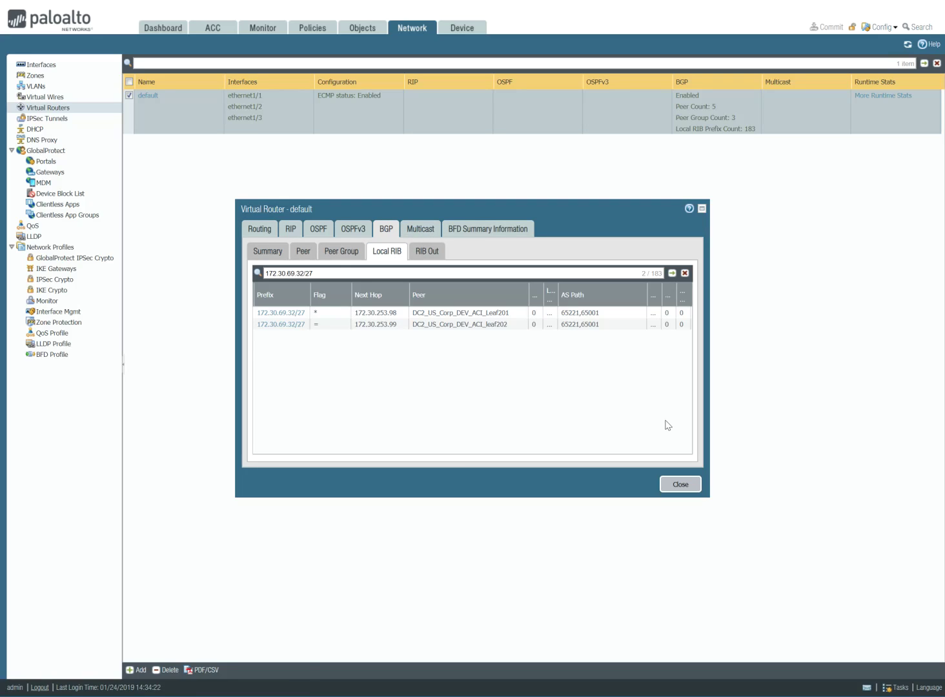
left_click(681, 485)
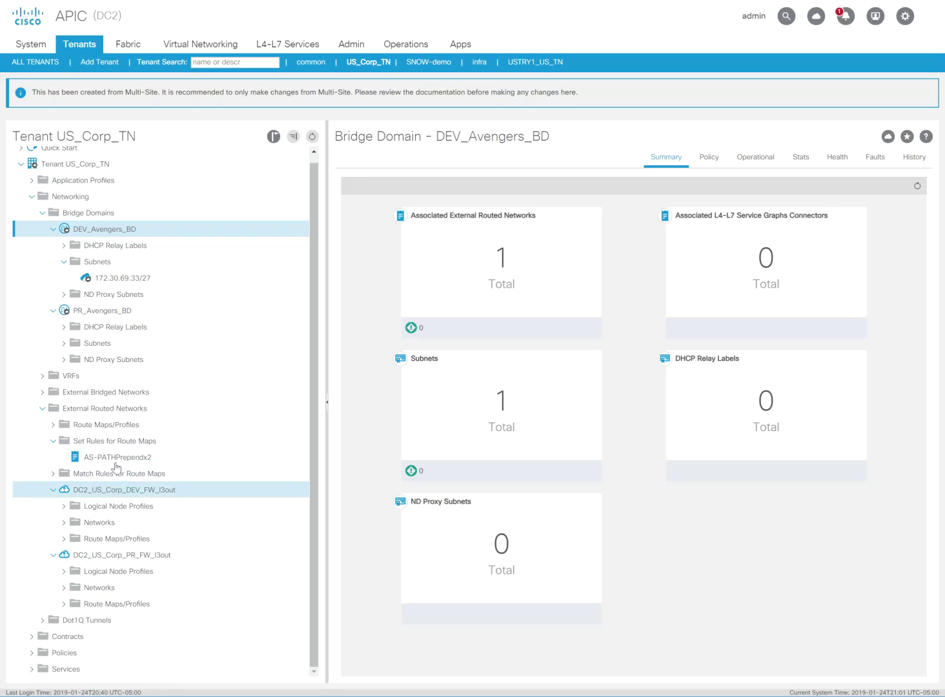
Save DEV_export_rm as Match Prefix AND Routing Policy, then open its Avengers_ASPATHx2 context.
left_click(63, 538)
left_click(133, 538)
left_click(118, 525)
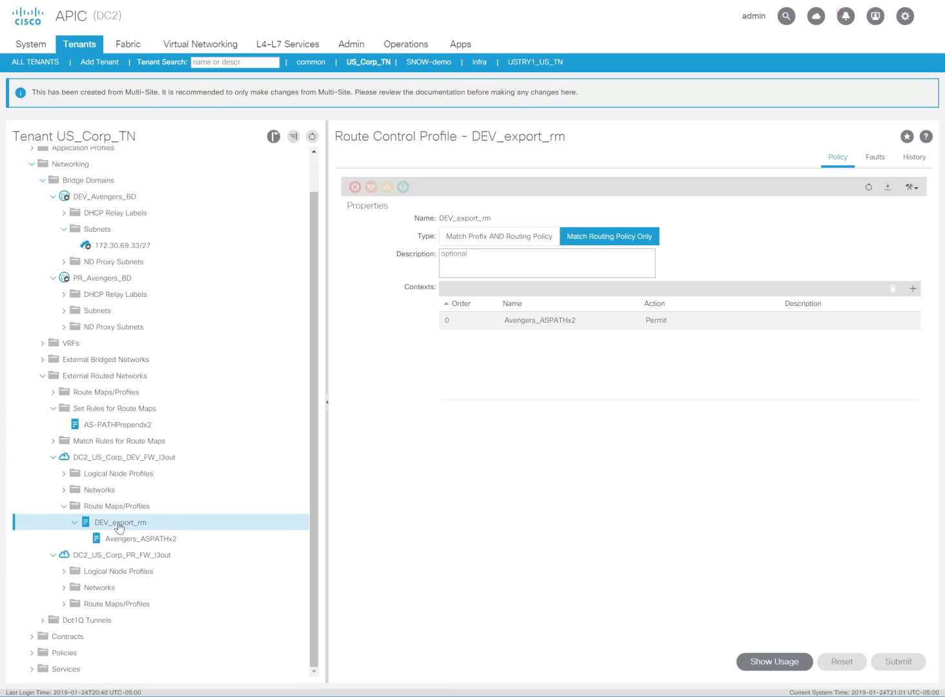
left_click(487, 238)
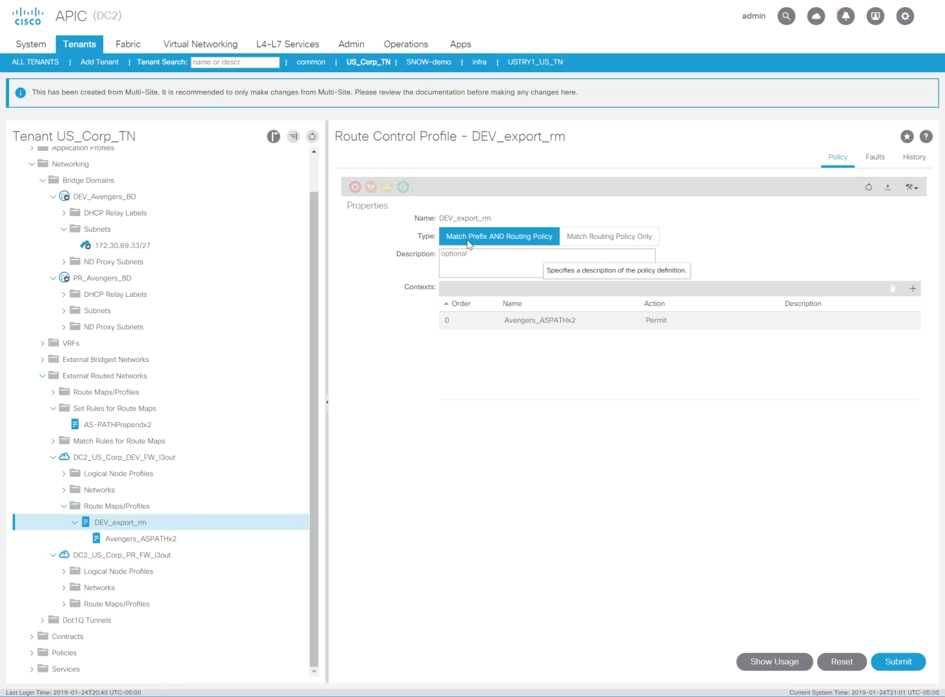
left_click(899, 661)
left_click(669, 471)
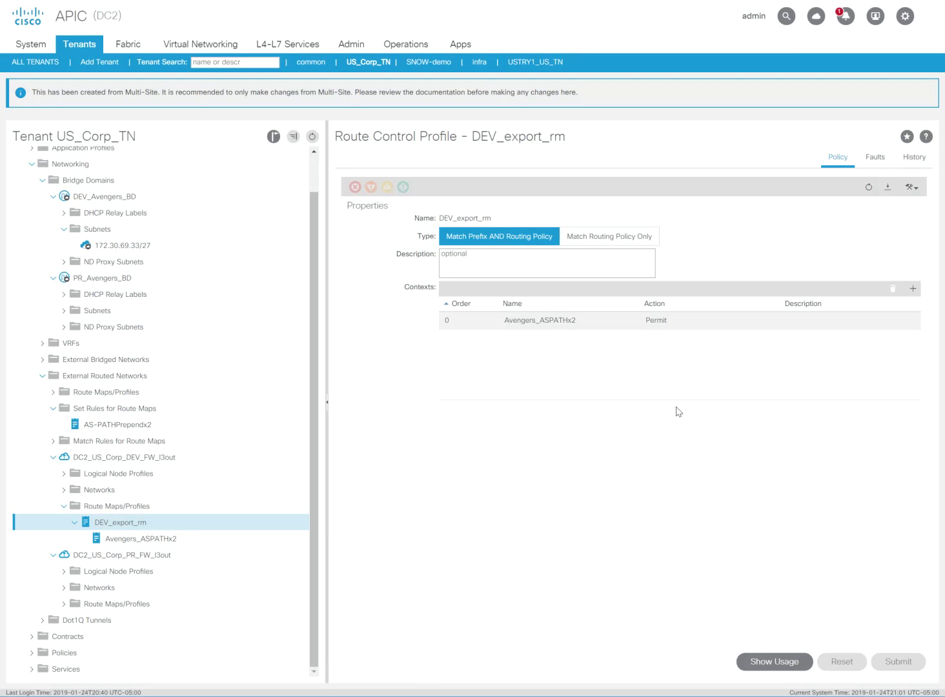
left_click(146, 538)
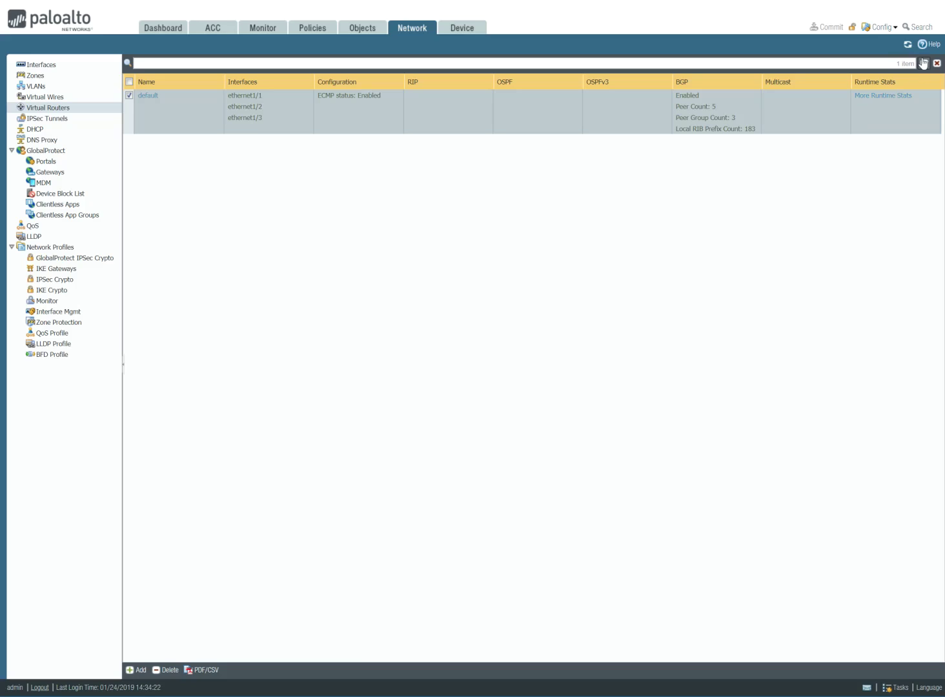
Refresh the virtual router list and view BGP Local RIB entries for 172.30.69.32/27.
left_click(908, 44)
left_click(865, 96)
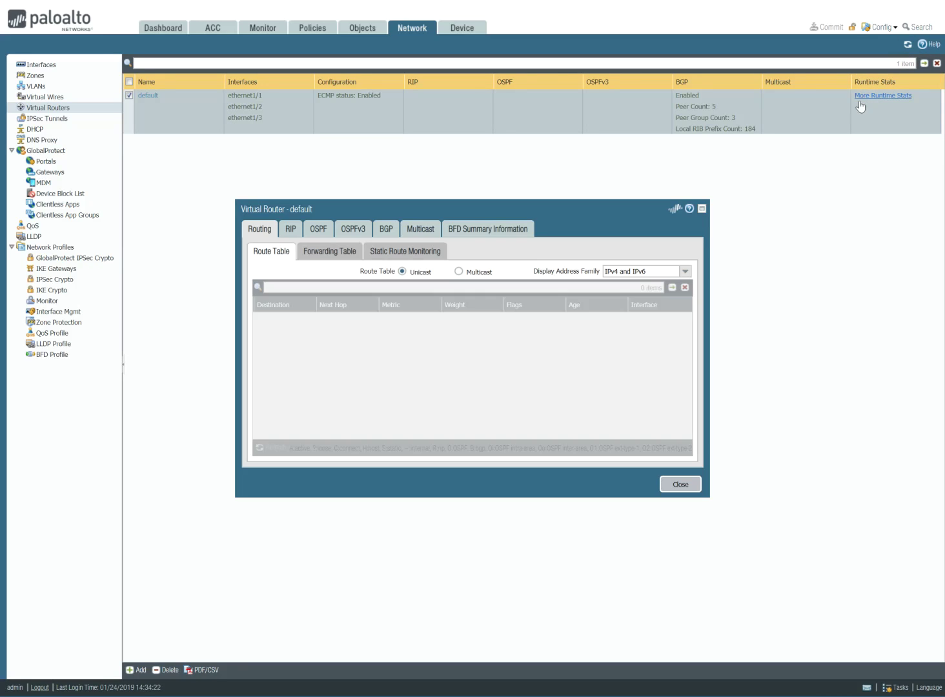
left_click(386, 230)
left_click(389, 251)
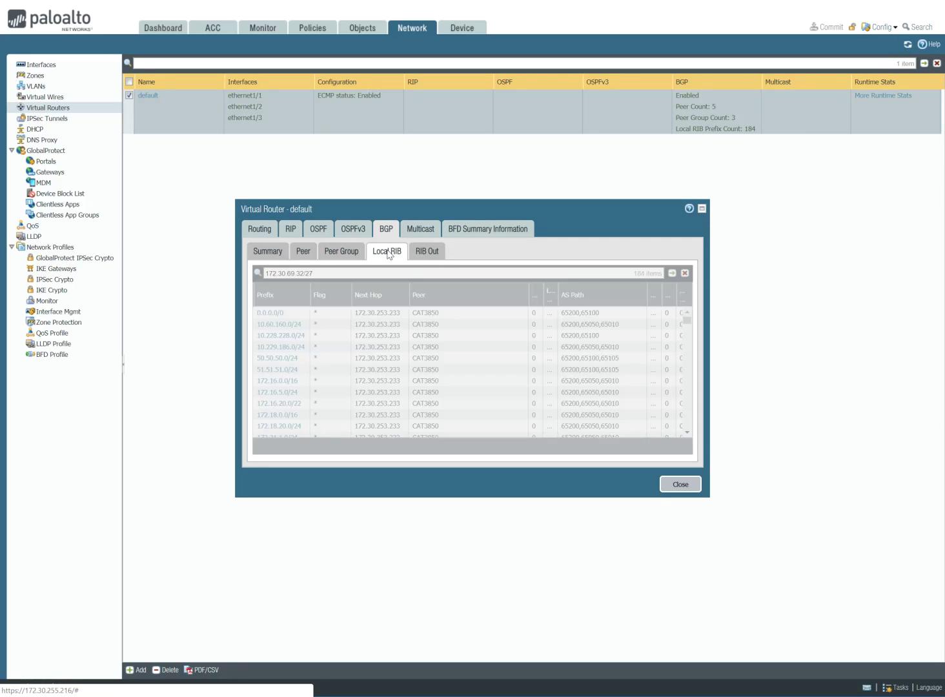
Widen the statistics window to confirm AS path 65221,65001,65221,65221, then close it.
left_click_drag(706, 425, 886, 419)
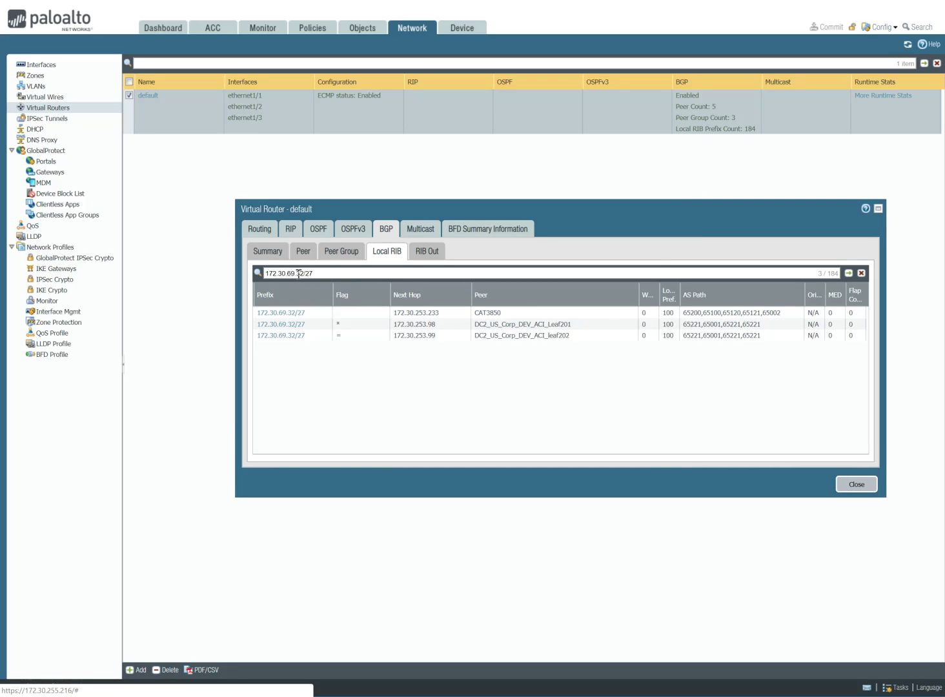
left_click_drag(317, 274, 296, 274)
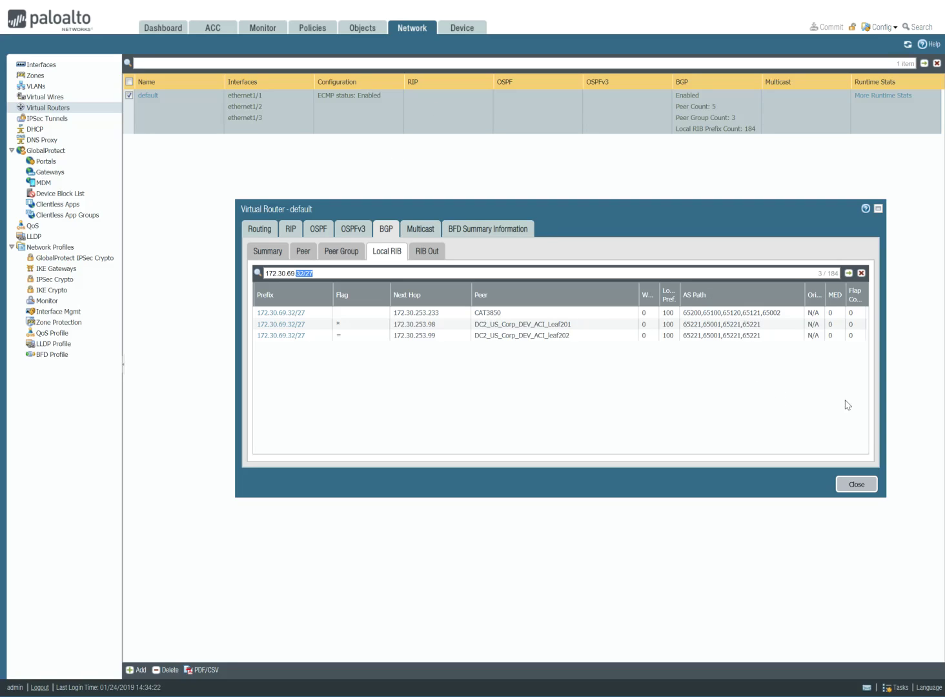
left_click(857, 484)
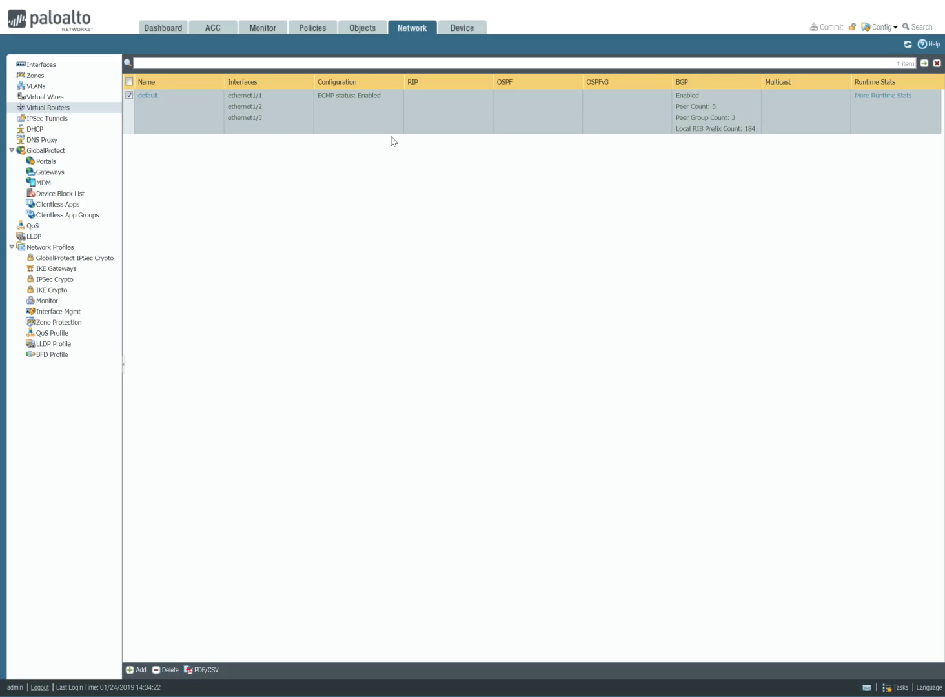